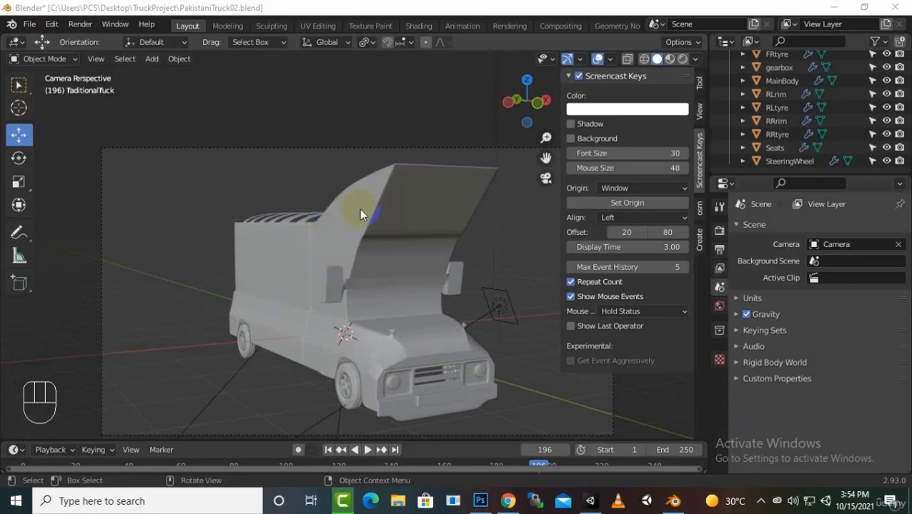
Display the truck model in Material Preview shading and view its textured side and front up close.
{"action": "middle_click_drag", "start_coordinate": [358, 208], "coordinate": [310, 314]}
{"action": "scroll", "coordinate": [780, 143], "scroll_direction": "up", "scroll_amount": 3}
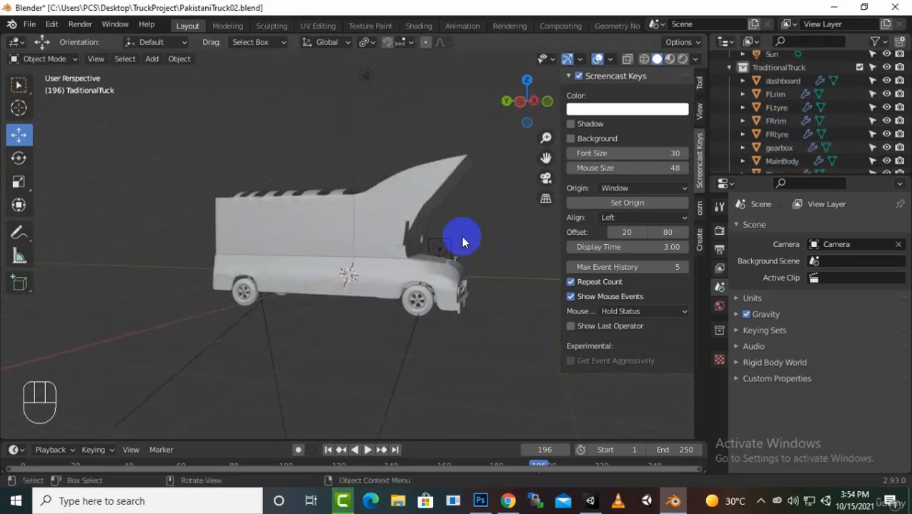
{"action": "key", "text": "z"}
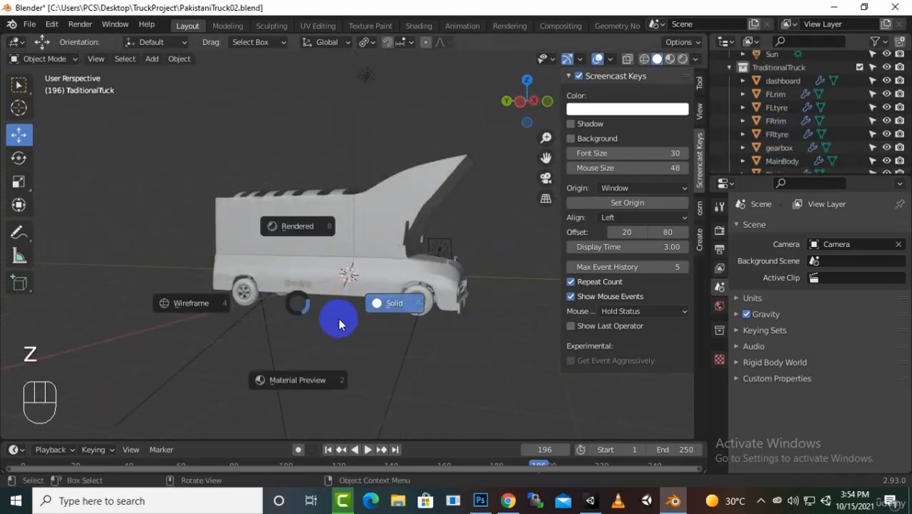
{"action": "left_click", "coordinate": [297, 367]}
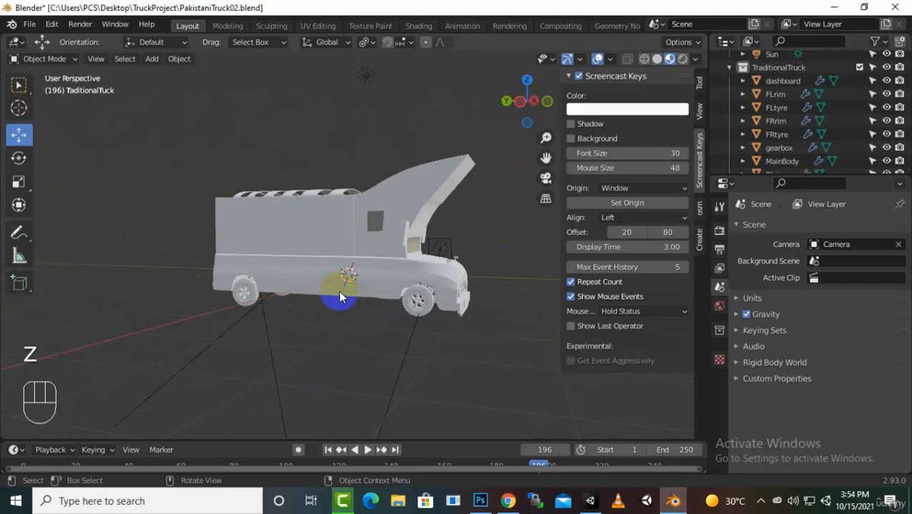
{"action": "scroll", "coordinate": [367, 291], "scroll_direction": "up", "scroll_amount": 3}
{"action": "middle_click_drag", "start_coordinate": [370, 293], "coordinate": [157, 292]}
Start an FBX export of the truck, limiting the object types to Mesh only.
{"action": "left_click", "coordinate": [29, 23]}
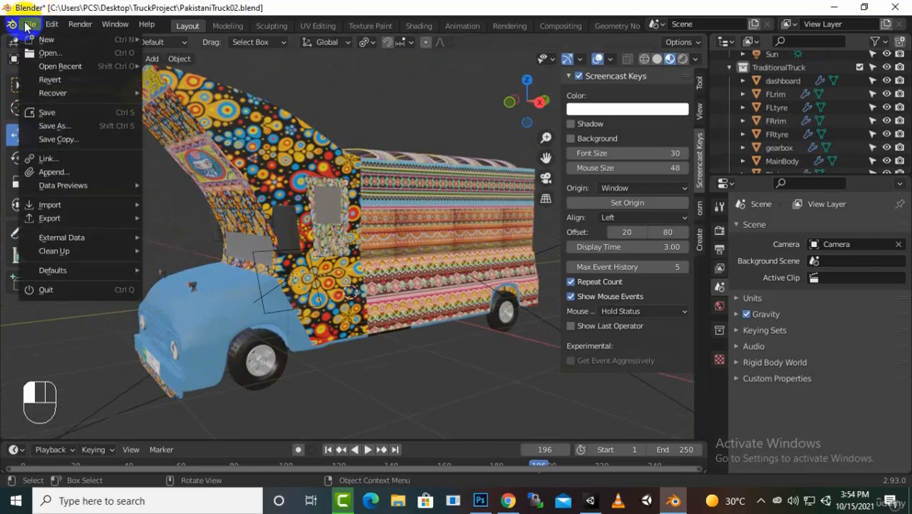
{"action": "mouse_move", "coordinate": [86, 218]}
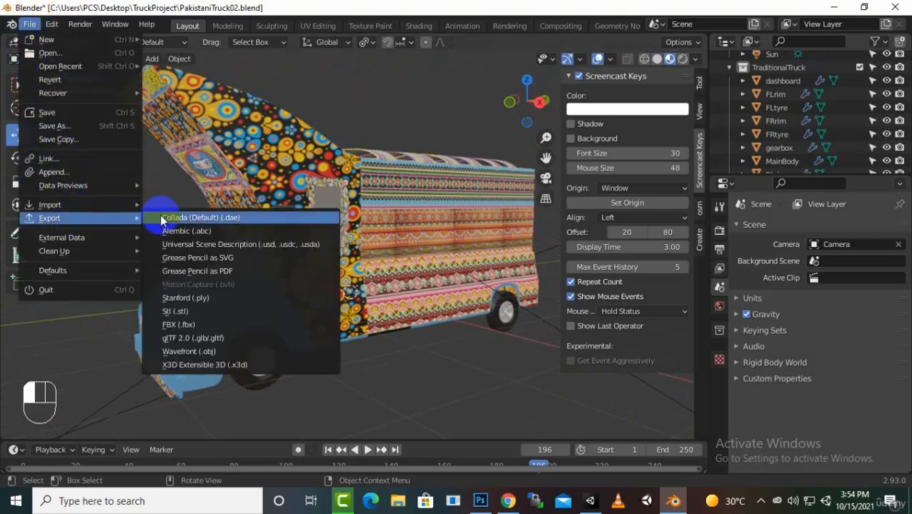
{"action": "left_click", "coordinate": [222, 323]}
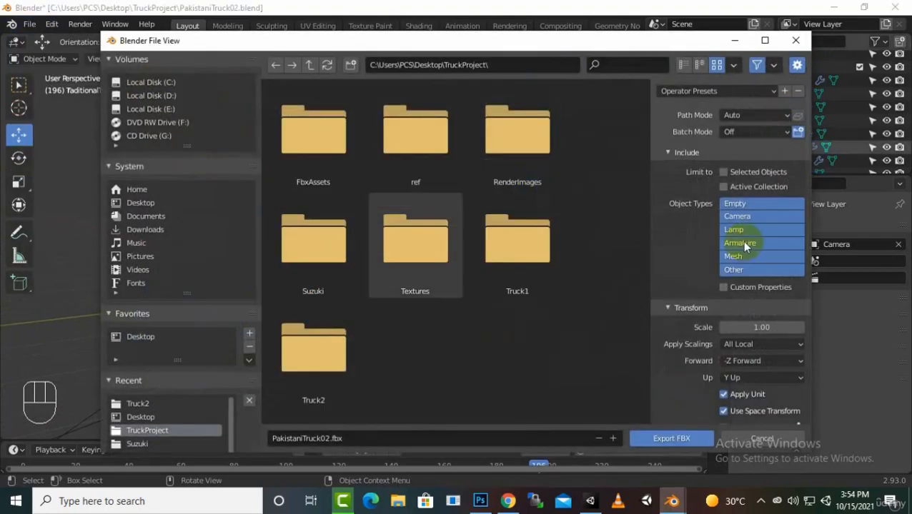
{"action": "left_click", "coordinate": [732, 256]}
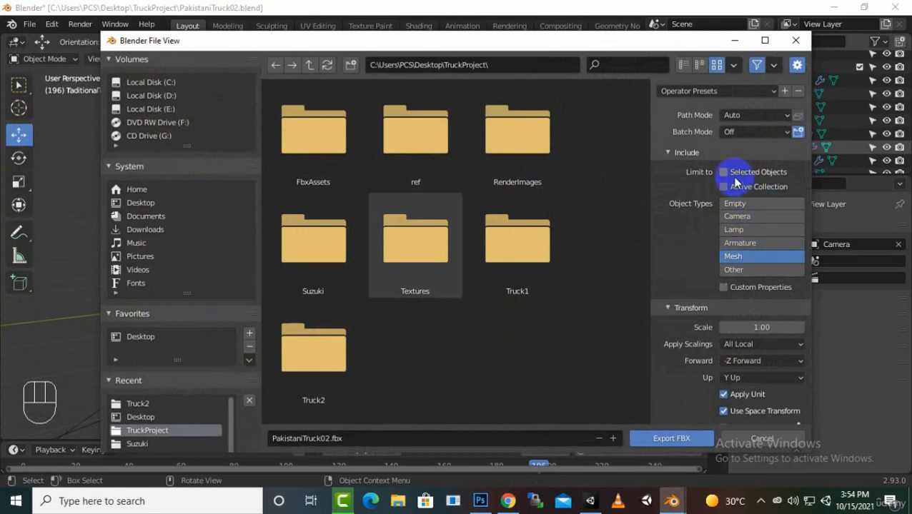
Set the FBX path mode to Copy with embedded textures and enable Apply Transform.
{"action": "left_click", "coordinate": [748, 112]}
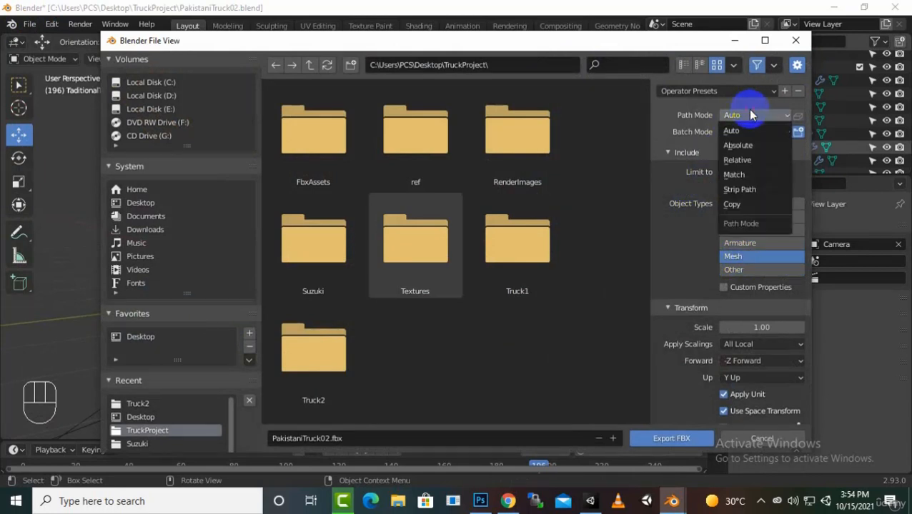
{"action": "left_click", "coordinate": [748, 205]}
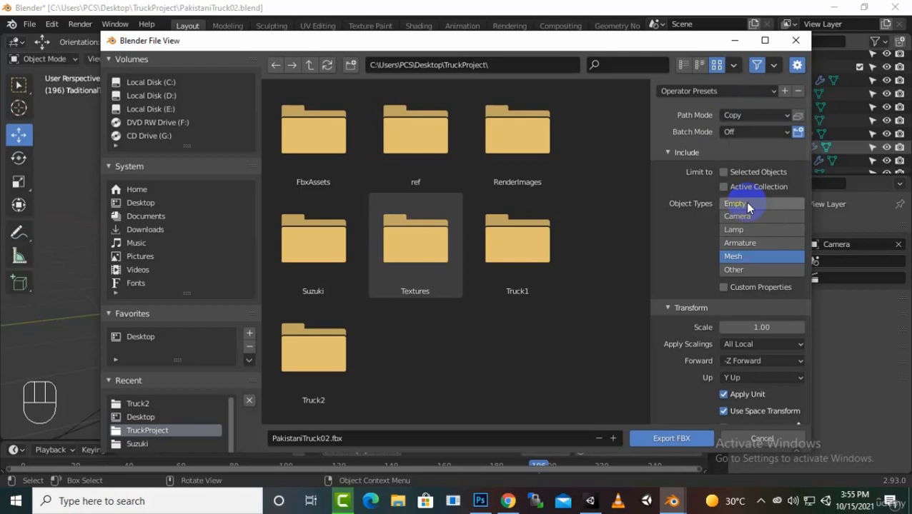
{"action": "left_click", "coordinate": [798, 116]}
{"action": "scroll", "coordinate": [725, 286], "scroll_direction": "down", "scroll_amount": 4}
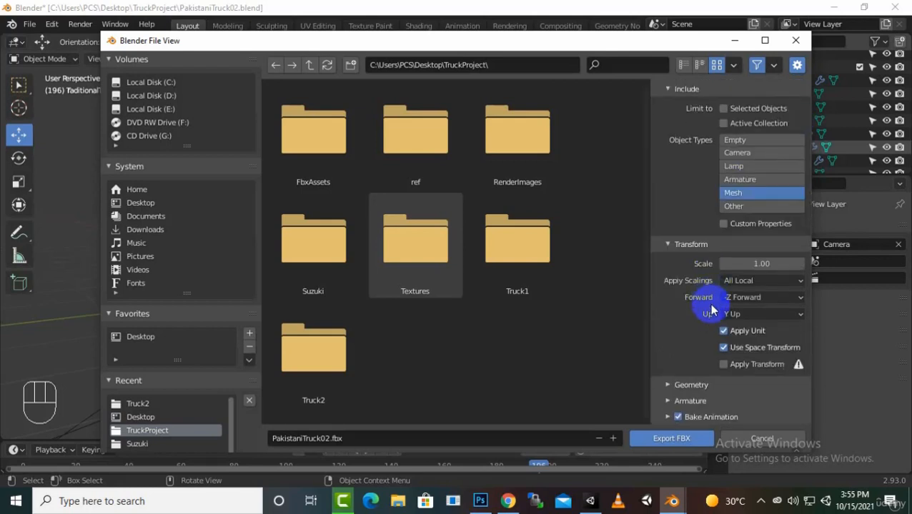
{"action": "left_click", "coordinate": [723, 365]}
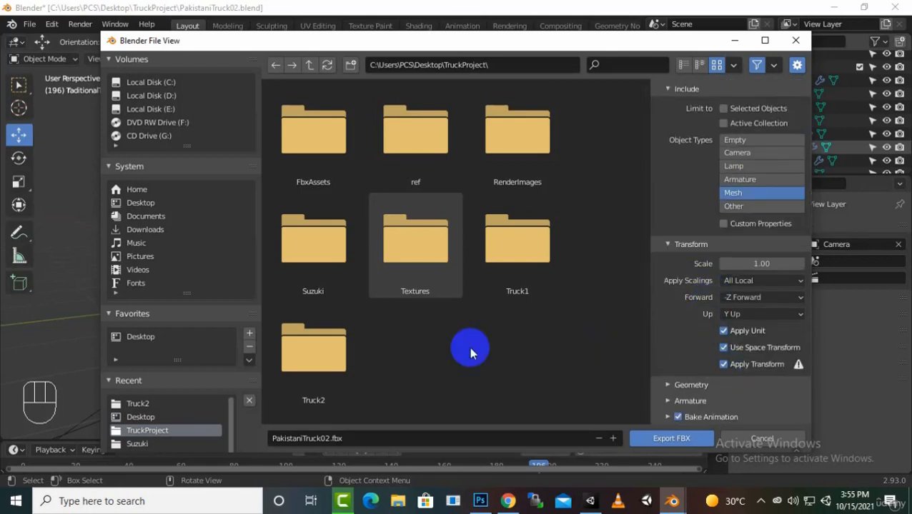
{"action": "left_click", "coordinate": [310, 65]}
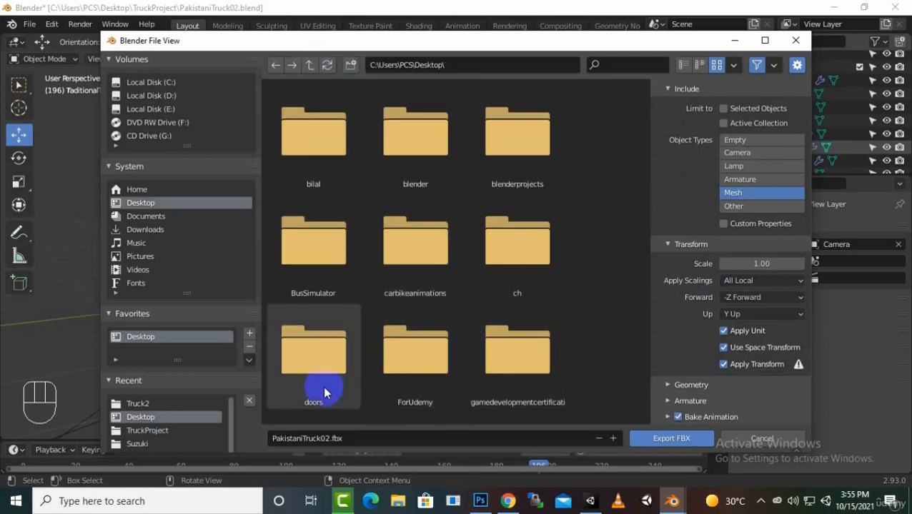
{"action": "scroll", "coordinate": [367, 363], "scroll_direction": "down", "scroll_amount": 3}
{"action": "scroll", "coordinate": [369, 360], "scroll_direction": "up", "scroll_amount": 5}
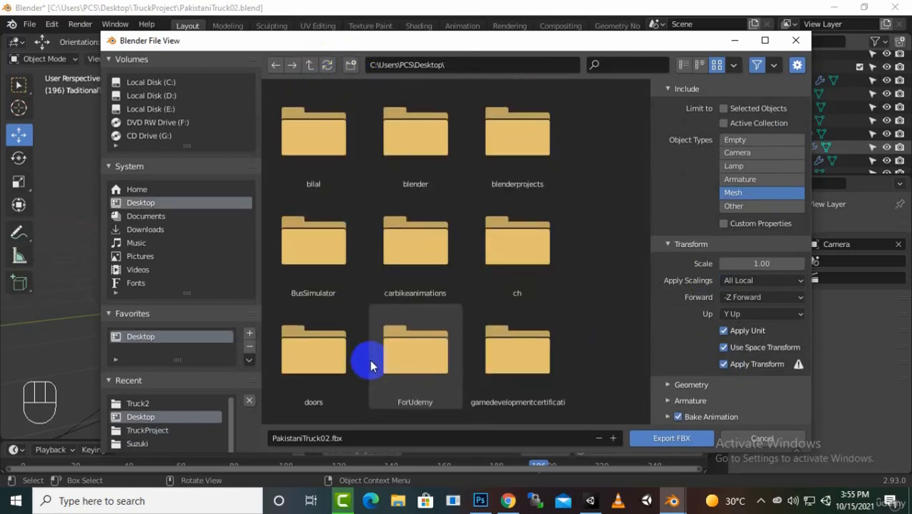
{"action": "scroll", "coordinate": [369, 355], "scroll_direction": "down", "scroll_amount": 2}
{"action": "scroll", "coordinate": [370, 352], "scroll_direction": "down", "scroll_amount": 8}
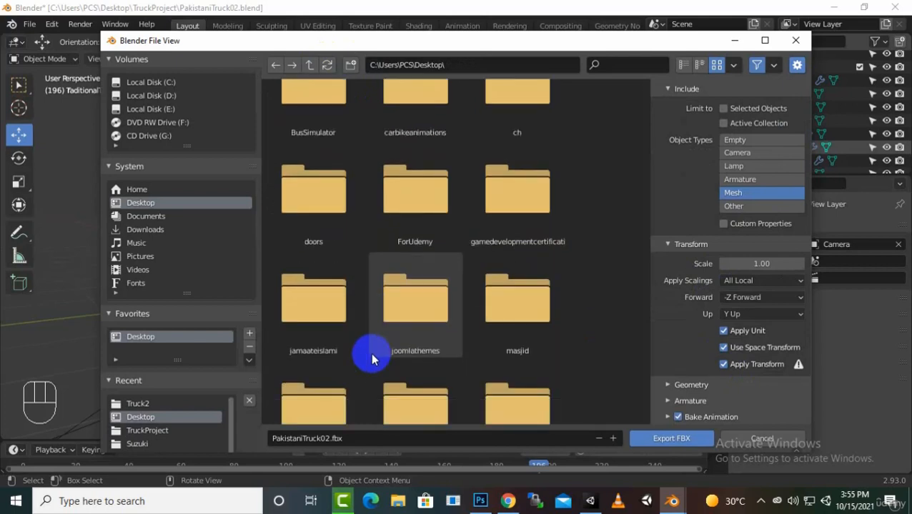
{"action": "scroll", "coordinate": [378, 346], "scroll_direction": "up", "scroll_amount": 1}
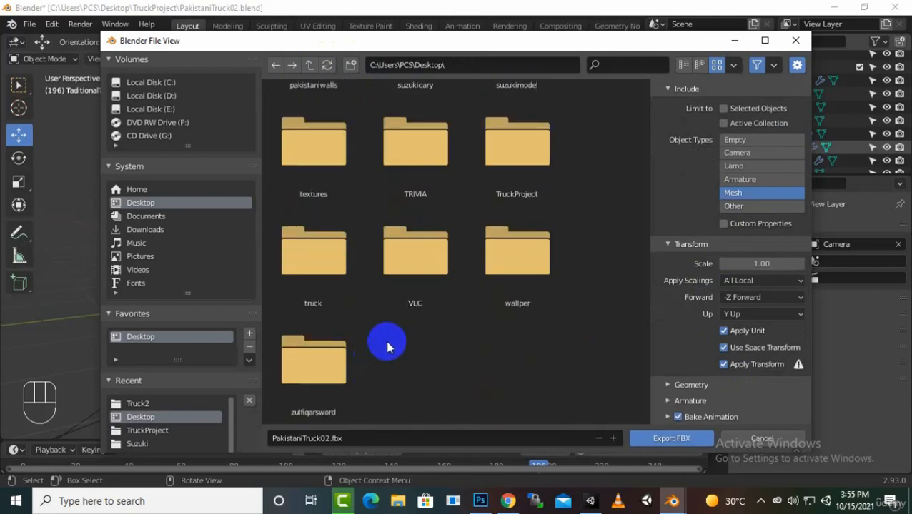
{"action": "double_click", "coordinate": [527, 172]}
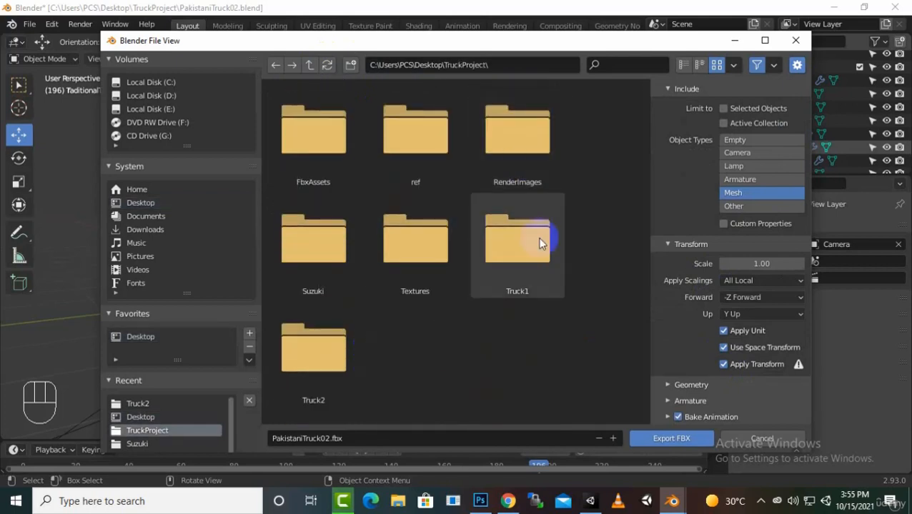
Export the truck as PakistaniTruck02.fbx into the Truck2 folder of TruckProject.
{"action": "right_click", "coordinate": [433, 373]}
{"action": "left_click", "coordinate": [306, 369]}
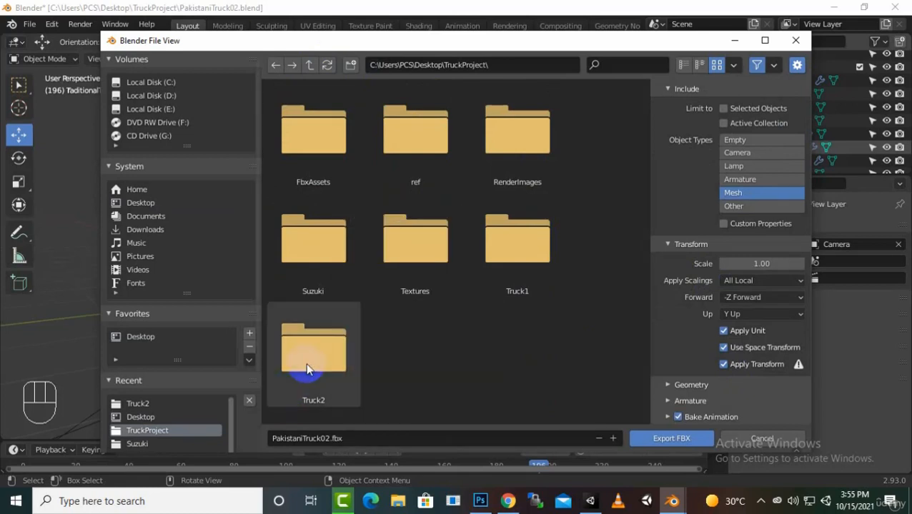
{"action": "double_click", "coordinate": [316, 343]}
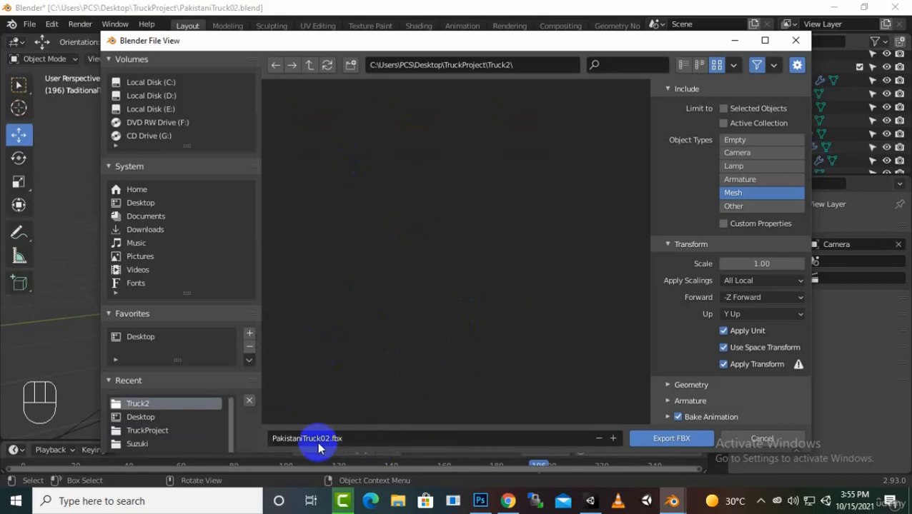
{"action": "left_click", "coordinate": [682, 439]}
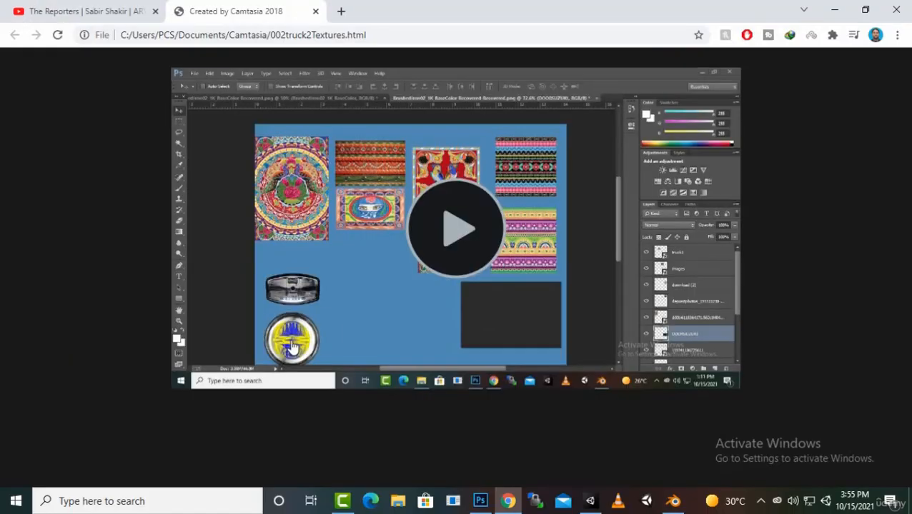
Close the 002truck2Textures preview in the browser and minimize it, and finish Camtasia's production results and exit Camtasia without saving the project.
{"action": "left_click", "coordinate": [315, 12]}
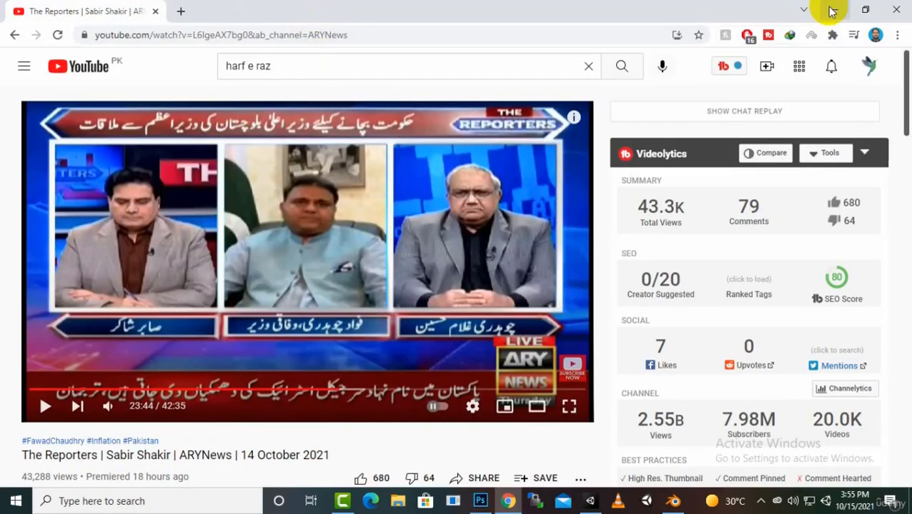
{"action": "left_click", "coordinate": [833, 10]}
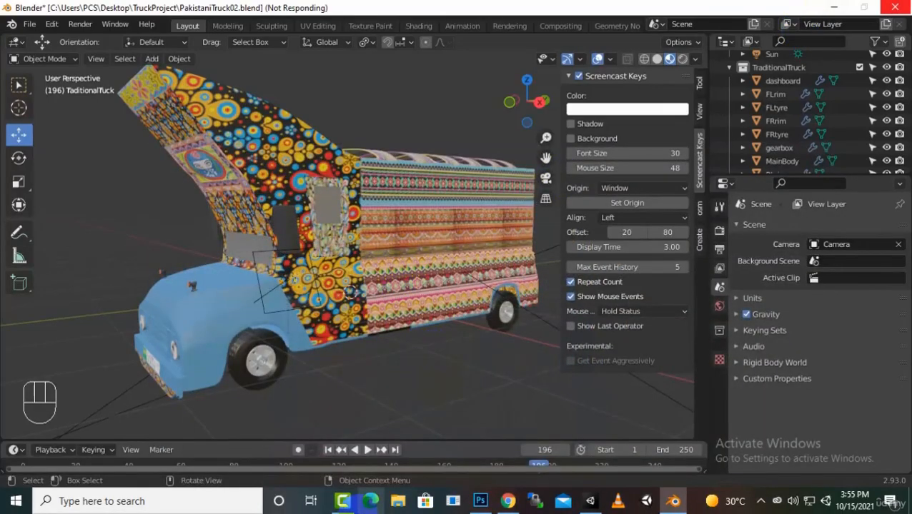
{"action": "left_click", "coordinate": [344, 501]}
{"action": "left_click", "coordinate": [553, 431]}
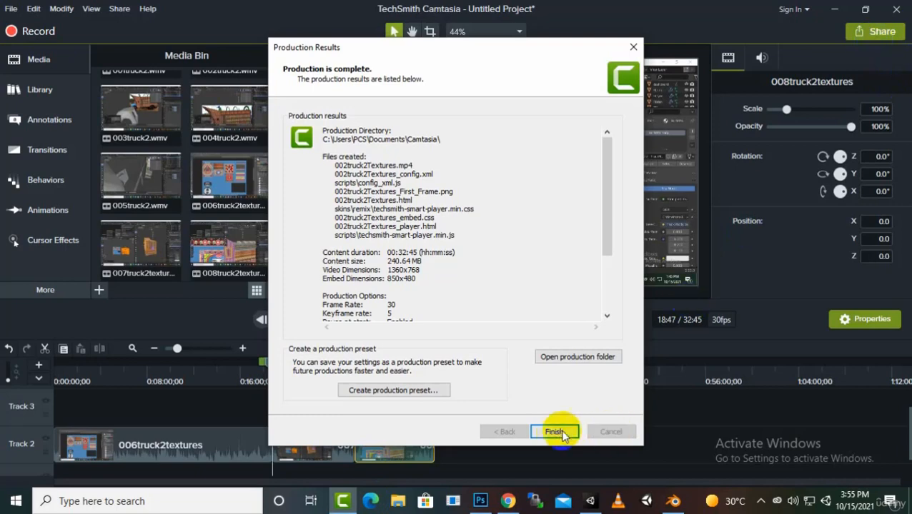
{"action": "left_click", "coordinate": [896, 9]}
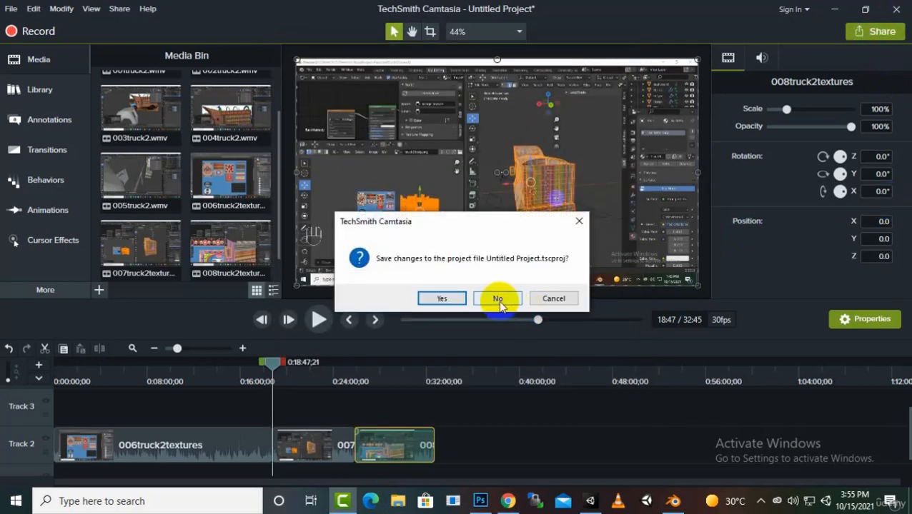
{"action": "left_click", "coordinate": [498, 301]}
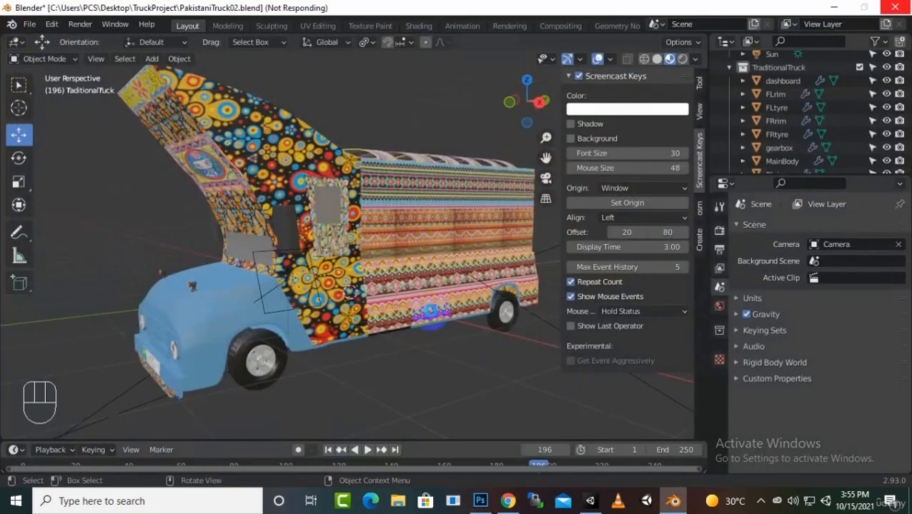
Switch to File Explorer and open the Truck2 folder inside TruckProject on the Desktop.
{"action": "left_click", "coordinate": [401, 501]}
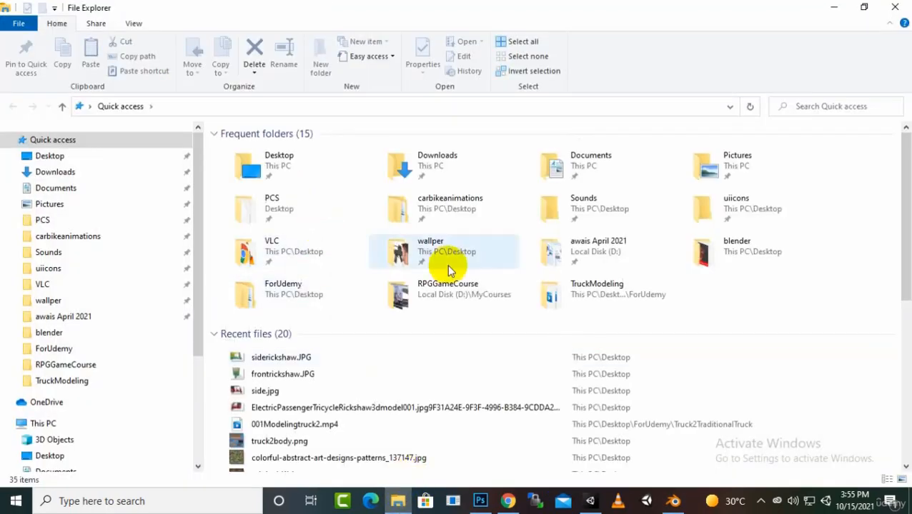
{"action": "left_click", "coordinate": [271, 175]}
{"action": "double_click", "coordinate": [272, 175]}
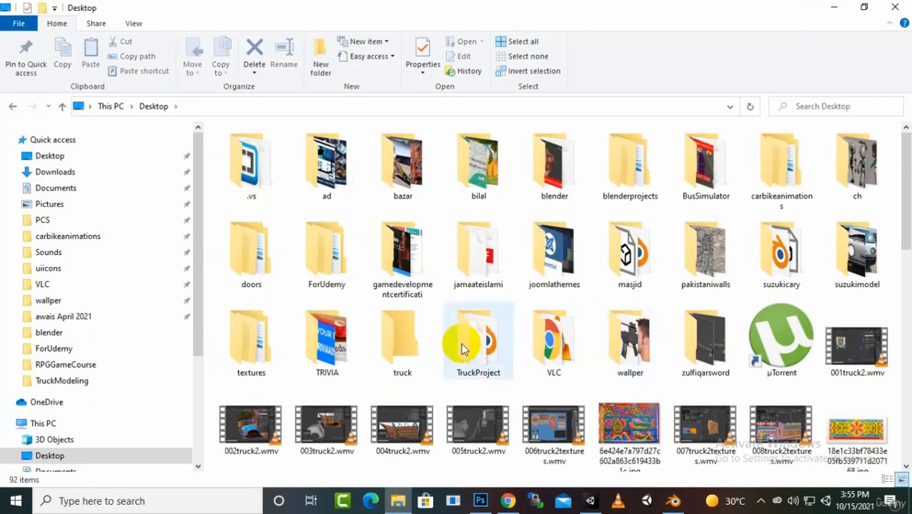
{"action": "left_click", "coordinate": [460, 348]}
{"action": "double_click", "coordinate": [461, 348]}
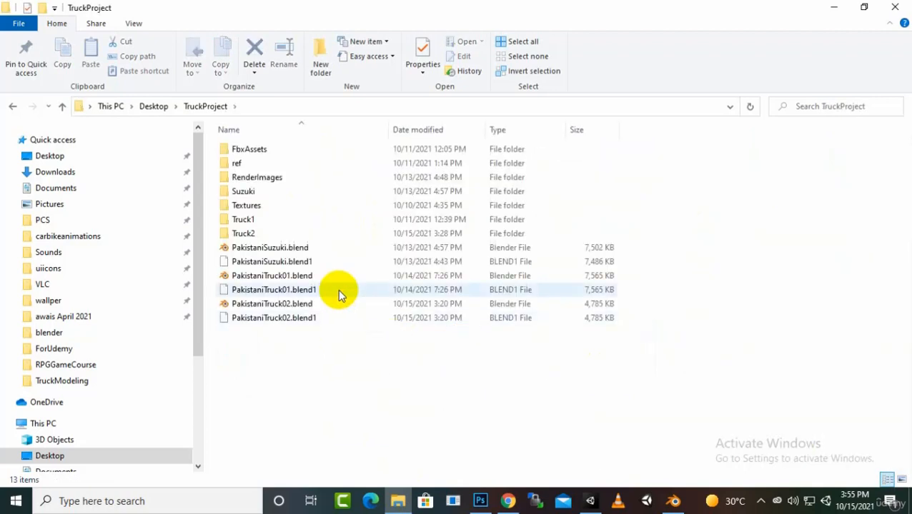
{"action": "double_click", "coordinate": [274, 234]}
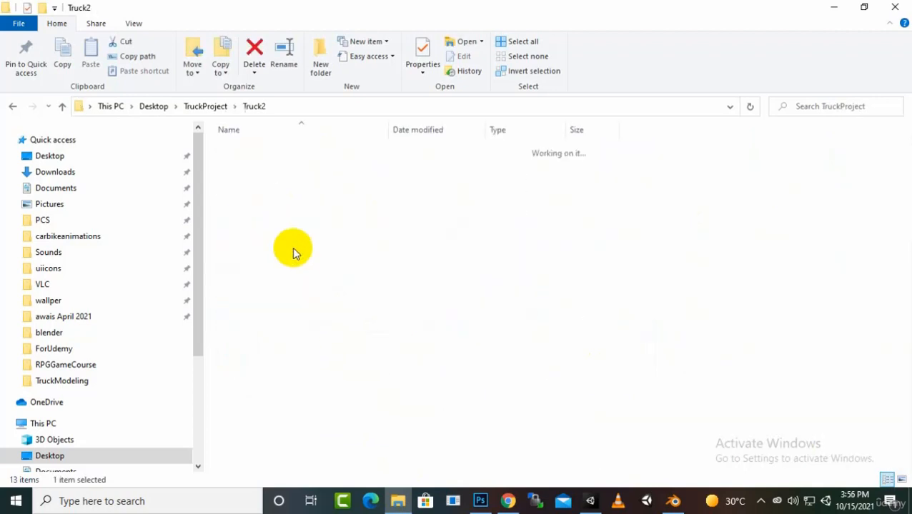
Look through the FbxAssets and Desktop folders, and reopen TruckProject's Truck2 folder to check for the exported FBX file.
{"action": "left_click", "coordinate": [208, 108]}
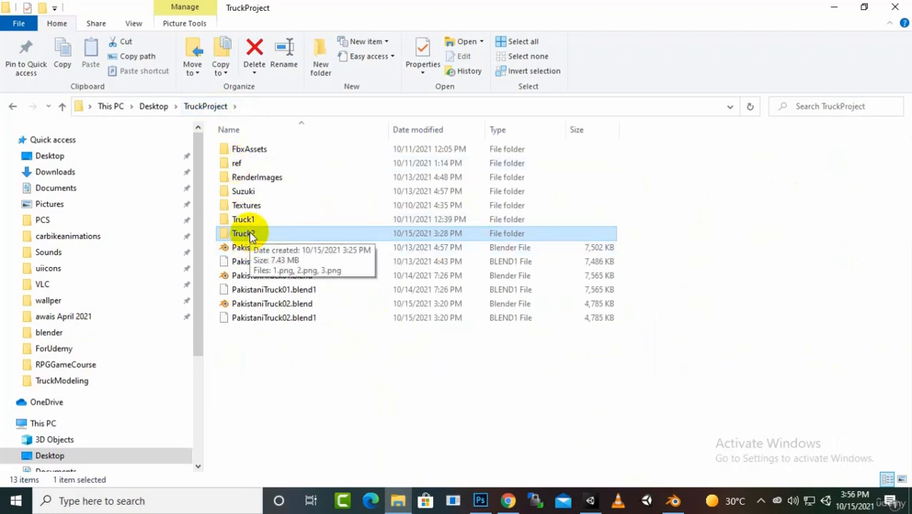
{"action": "double_click", "coordinate": [239, 150]}
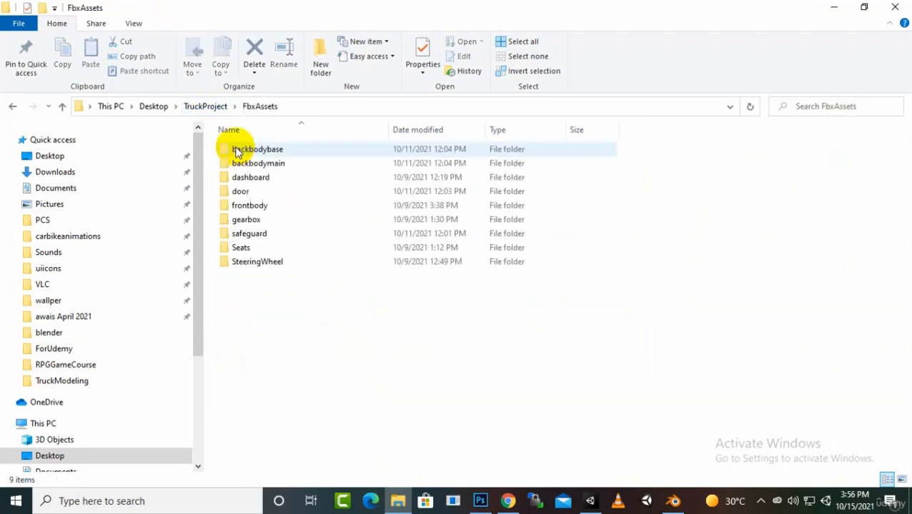
{"action": "left_click", "coordinate": [204, 107]}
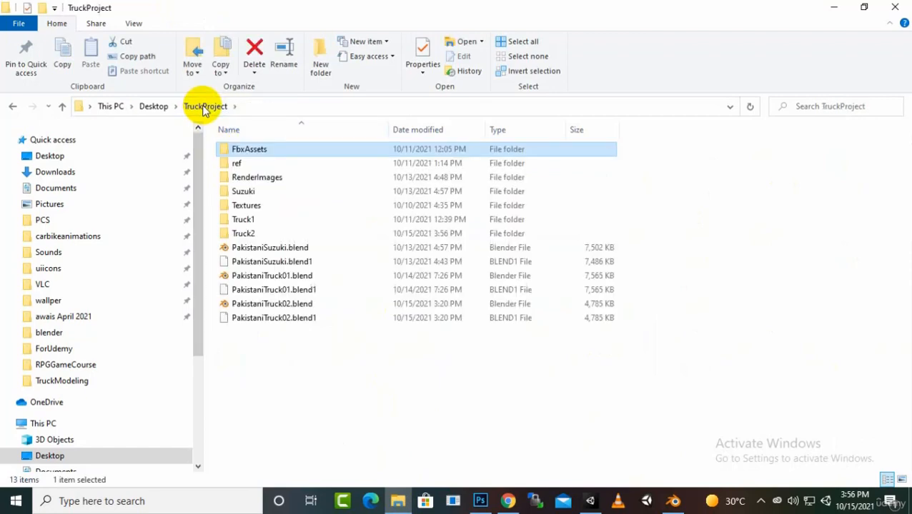
{"action": "left_click", "coordinate": [175, 107]}
{"action": "left_click", "coordinate": [152, 107]}
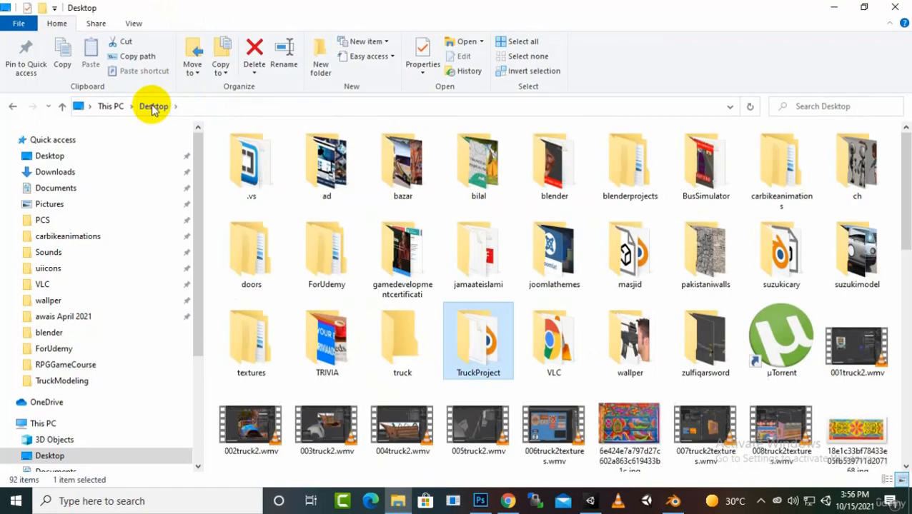
{"action": "scroll", "coordinate": [750, 331], "scroll_direction": "down", "scroll_amount": 1}
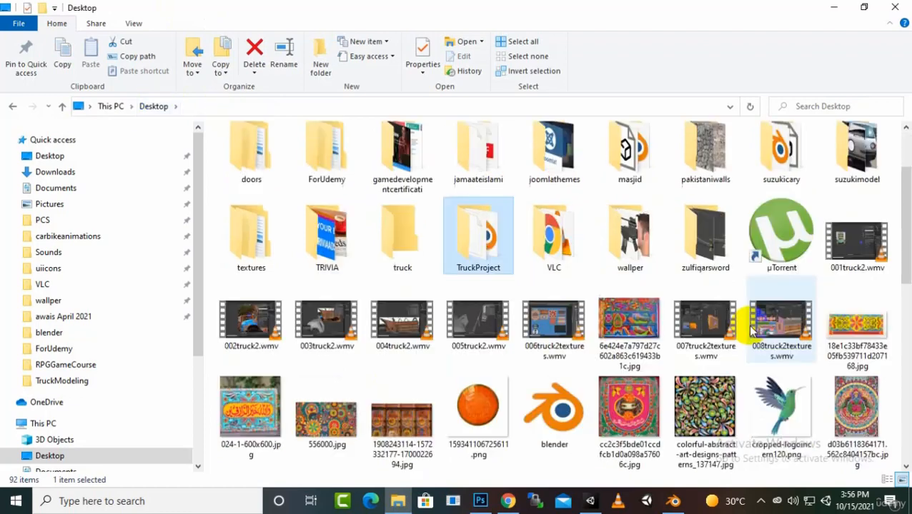
{"action": "double_click", "coordinate": [452, 255]}
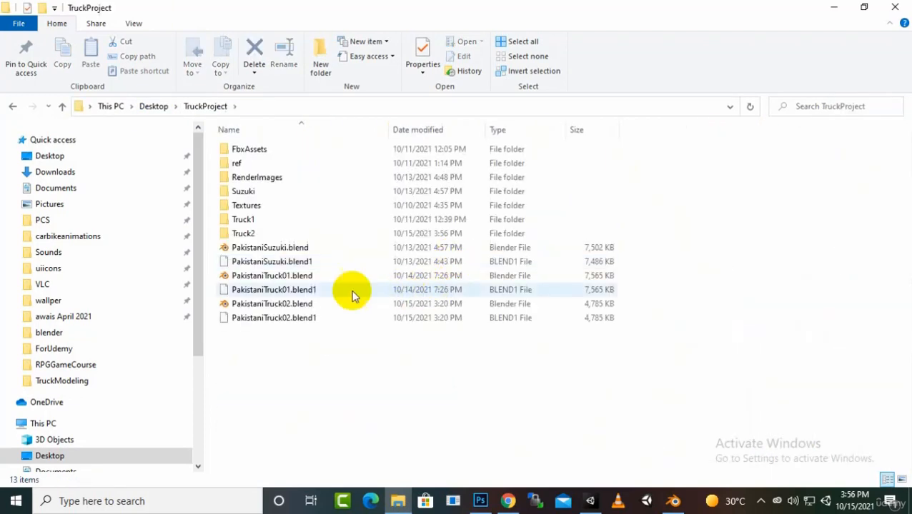
{"action": "double_click", "coordinate": [266, 233]}
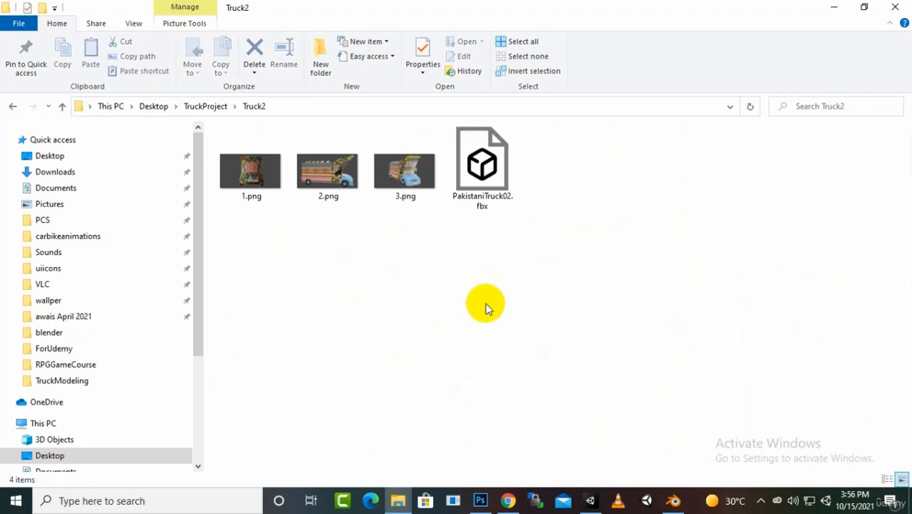
Cut the render images 1.png, 2.png and 3.png from the Truck2 folder.
{"action": "left_click", "coordinate": [497, 164]}
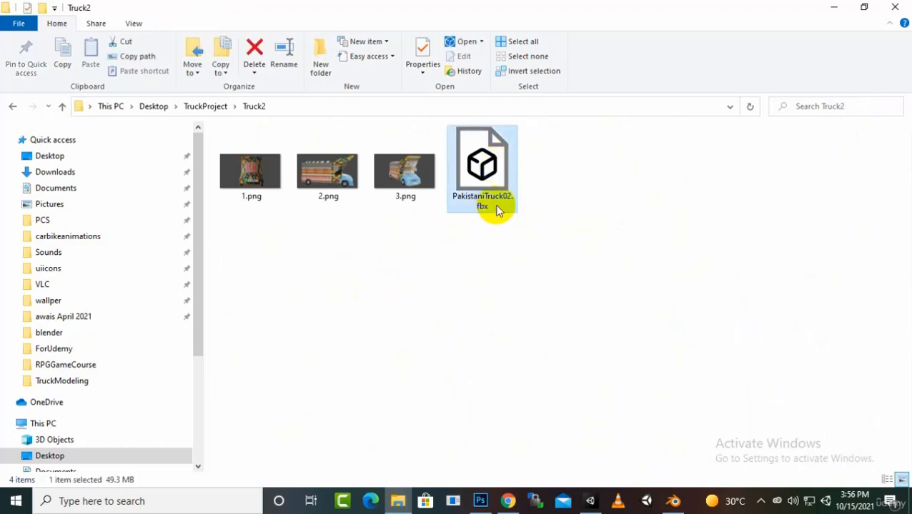
{"action": "left_click_drag", "start_coordinate": [413, 231], "coordinate": [264, 166]}
{"action": "right_click", "coordinate": [264, 166]}
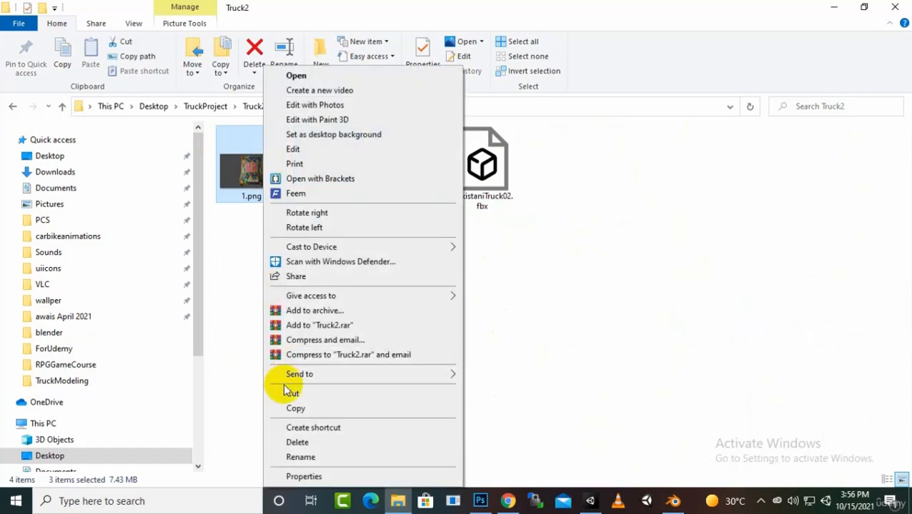
{"action": "left_click", "coordinate": [287, 392]}
Create a new folder named truck2 inside TruckProject's RenderImages folder.
{"action": "left_click", "coordinate": [217, 106]}
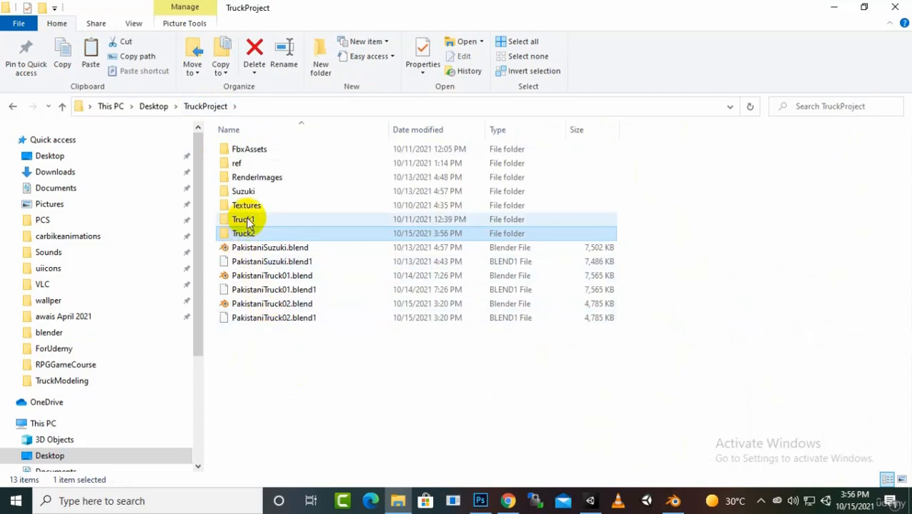
{"action": "double_click", "coordinate": [247, 177]}
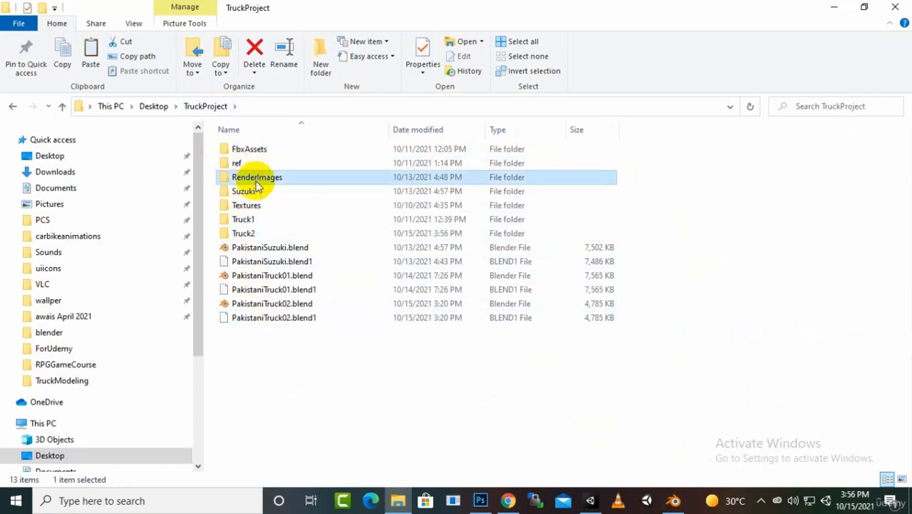
{"action": "right_click", "coordinate": [370, 276]}
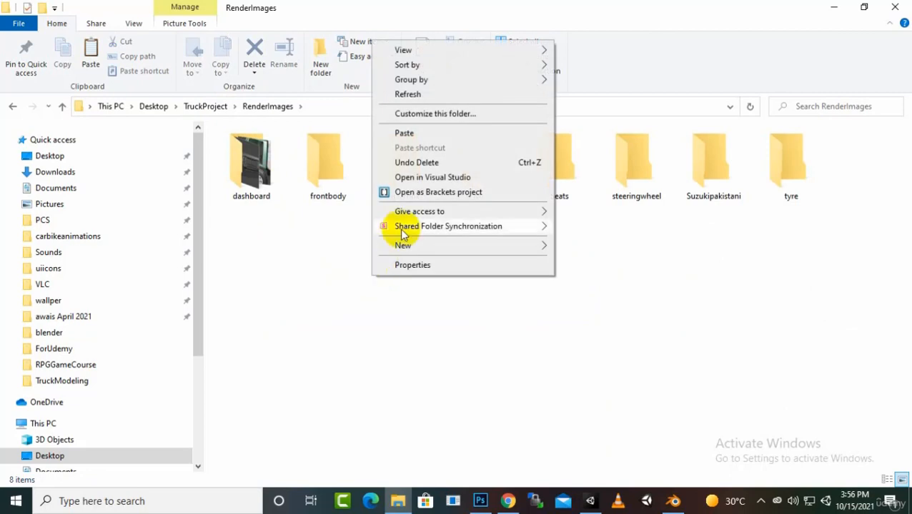
{"action": "mouse_move", "coordinate": [411, 249]}
{"action": "left_click", "coordinate": [664, 246]}
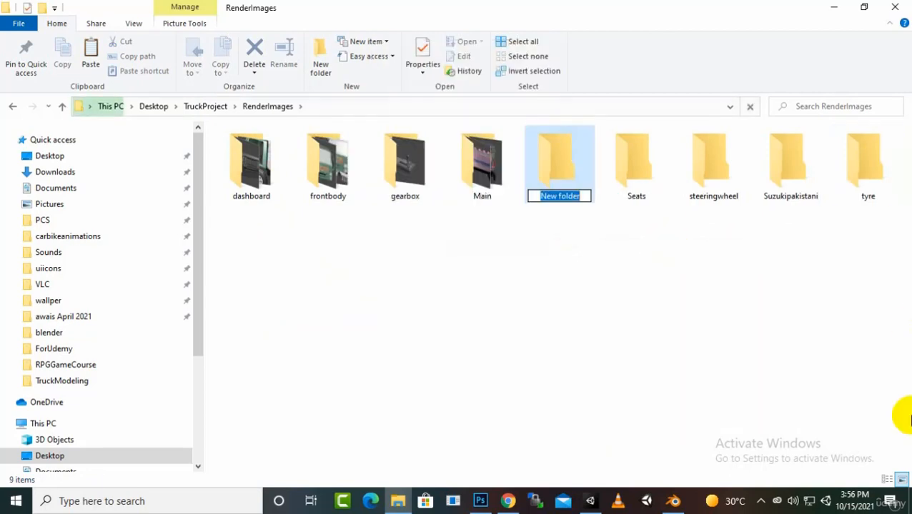
{"action": "type", "text": "truck2"}
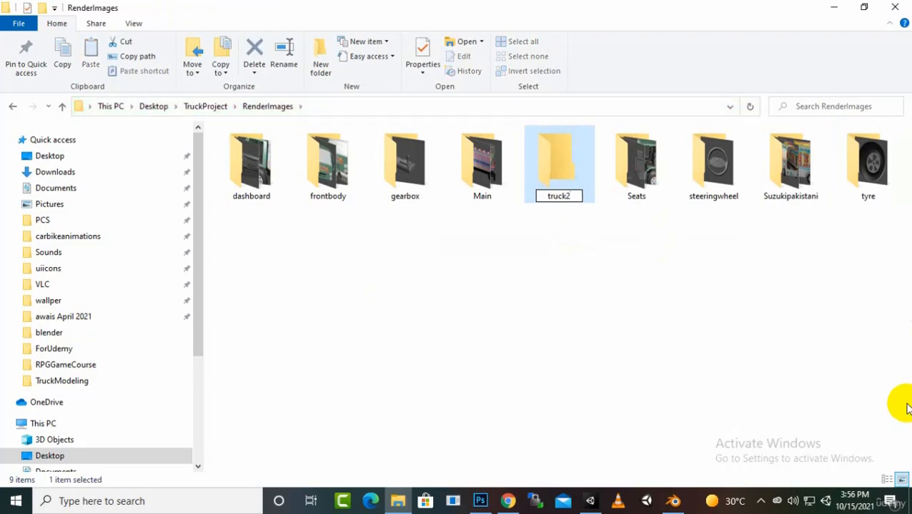
{"action": "key", "text": "Return"}
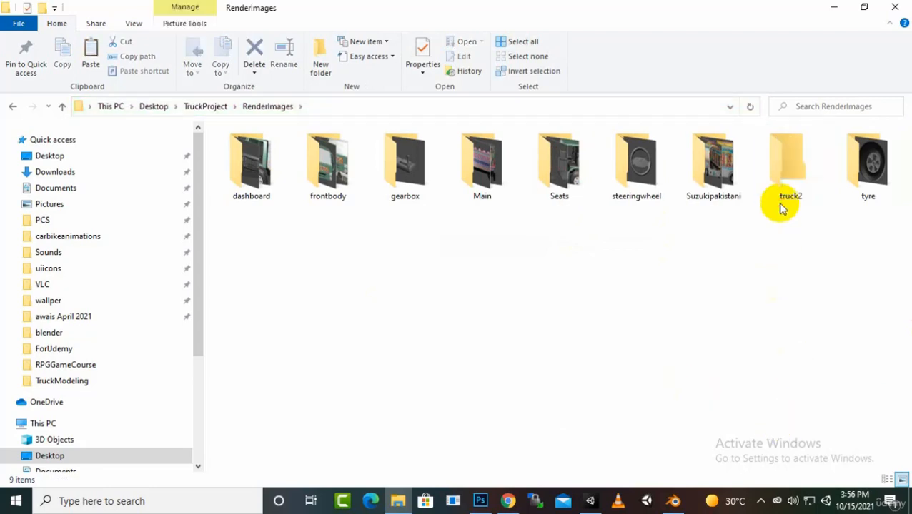
Paste the three cut render images into the truck2 folder.
{"action": "double_click", "coordinate": [782, 184]}
{"action": "right_click", "coordinate": [490, 234]}
{"action": "left_click", "coordinate": [524, 327]}
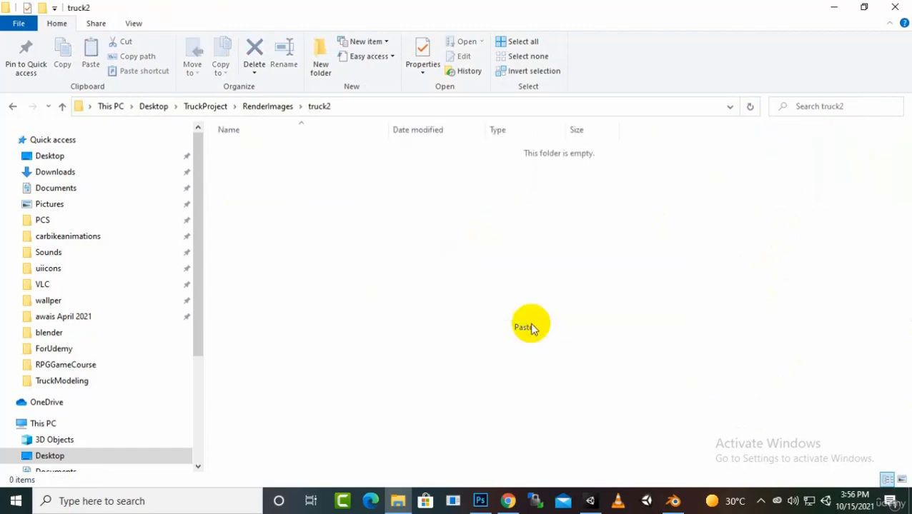
Switch to the PakistaniTraditionalVehicles project in Unity and open the Models folder of PakistaniTrucks.
{"action": "left_click", "coordinate": [325, 268]}
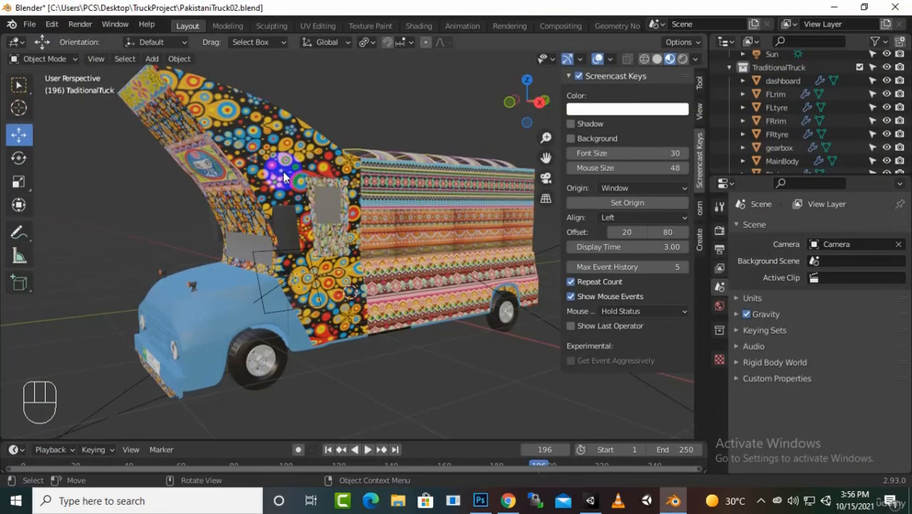
{"action": "scroll", "coordinate": [364, 338], "scroll_direction": "down", "scroll_amount": 3}
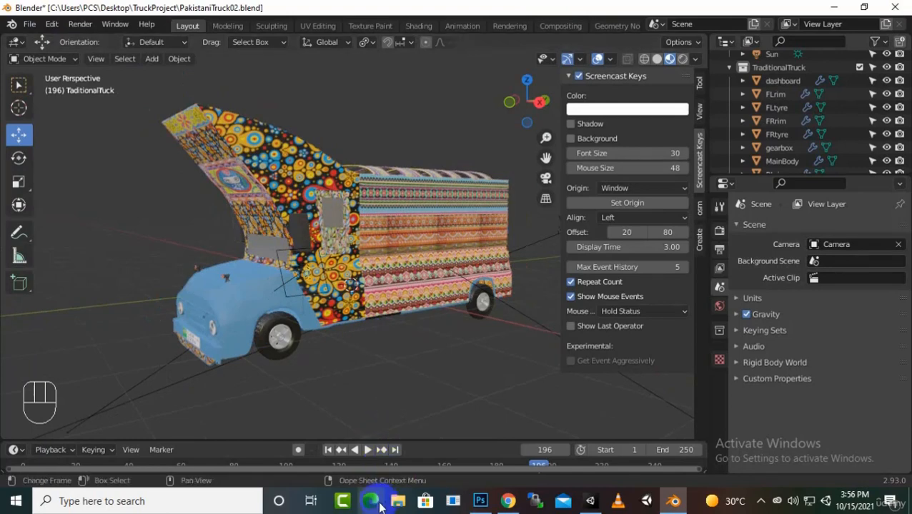
{"action": "left_click", "coordinate": [398, 501]}
{"action": "left_click", "coordinate": [592, 502]}
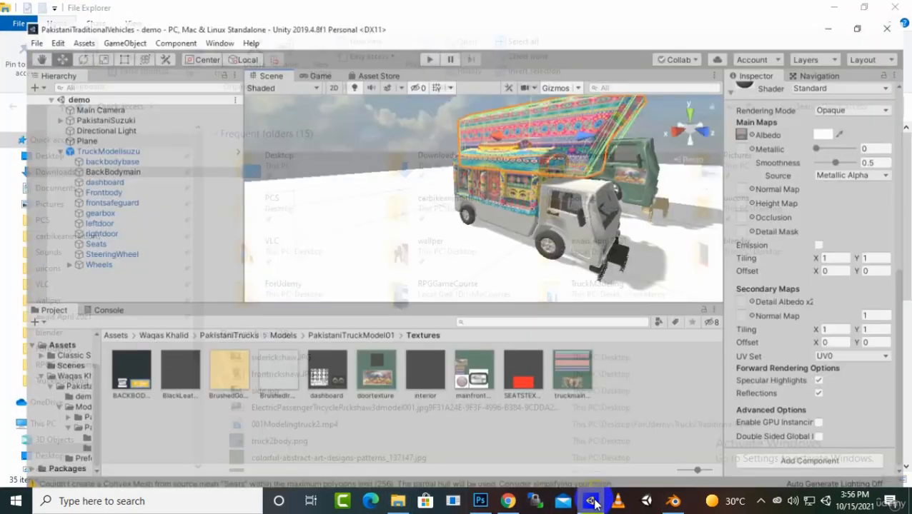
{"action": "left_click", "coordinate": [345, 326]}
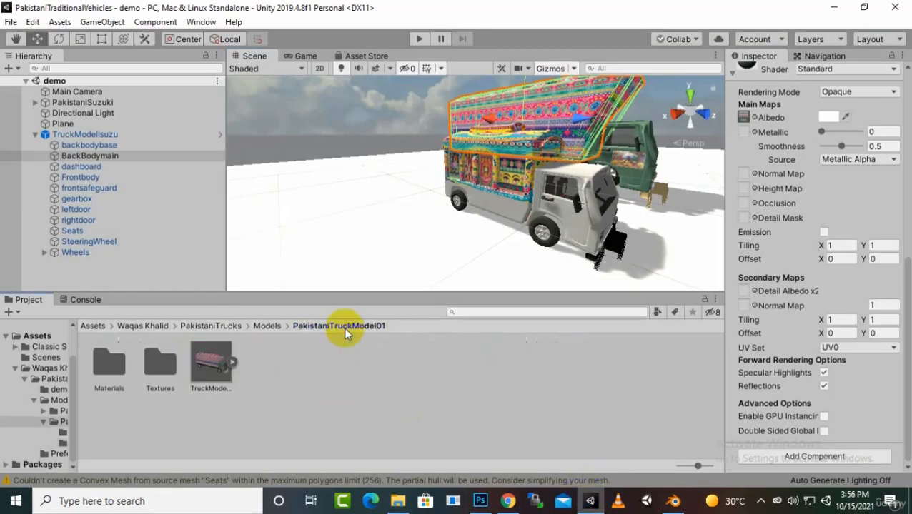
{"action": "left_click", "coordinate": [264, 326]}
Create a new folder named PakistaniTruck2 in the Models folder.
{"action": "right_click", "coordinate": [267, 399]}
{"action": "mouse_move", "coordinate": [378, 72]}
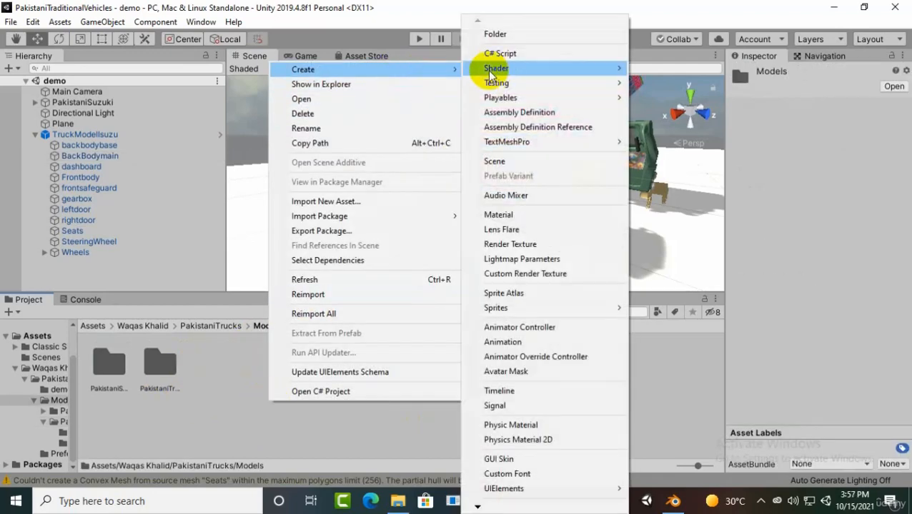
{"action": "left_click", "coordinate": [504, 35]}
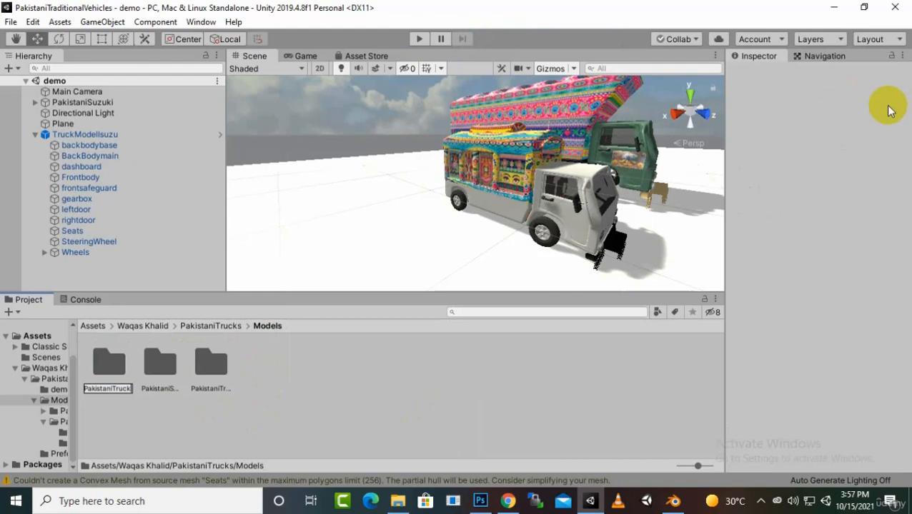
{"action": "key", "text": "Return"}
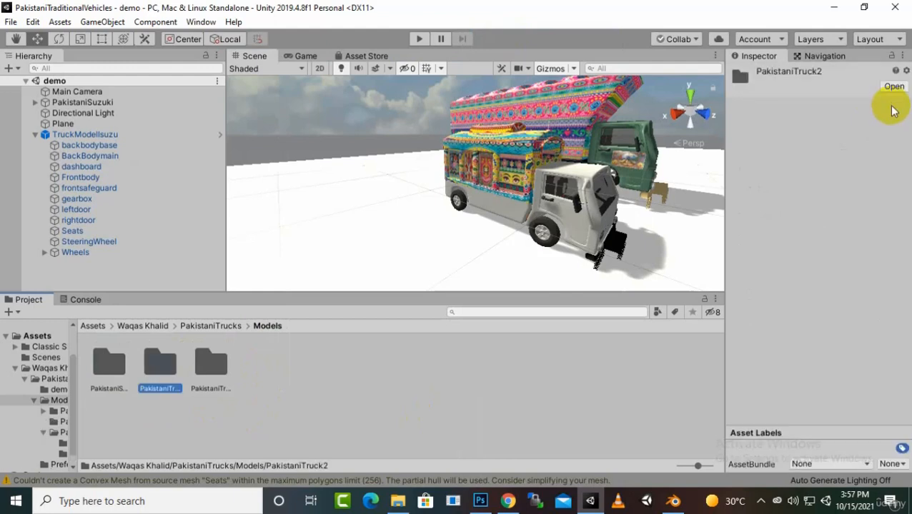
Check the naming of the existing truck model folder and rename the new folder as PakistaniTruckModel2.
{"action": "left_click", "coordinate": [220, 366]}
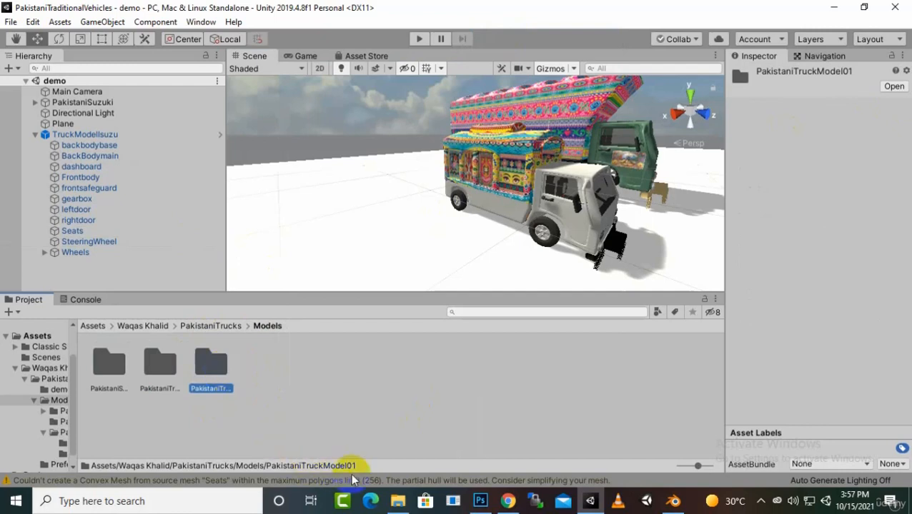
{"action": "left_click", "coordinate": [154, 371]}
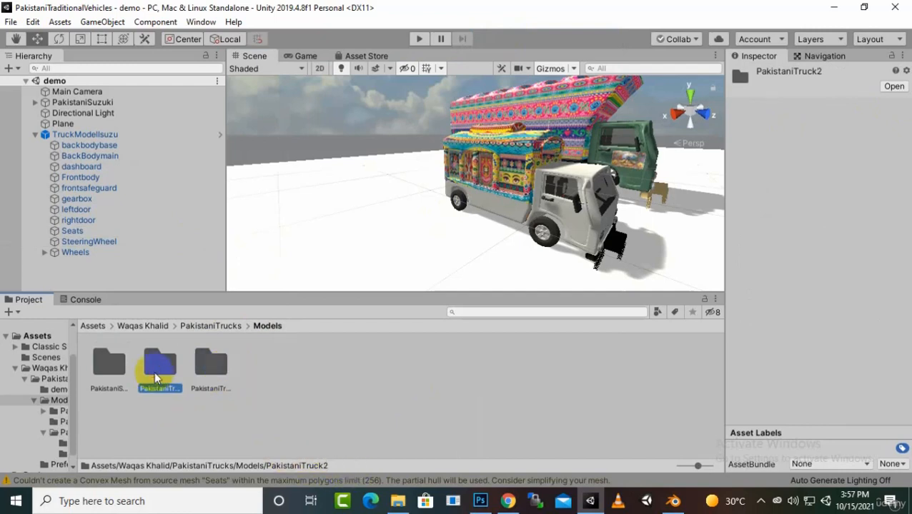
{"action": "right_click", "coordinate": [154, 371]}
{"action": "left_click", "coordinate": [214, 99]}
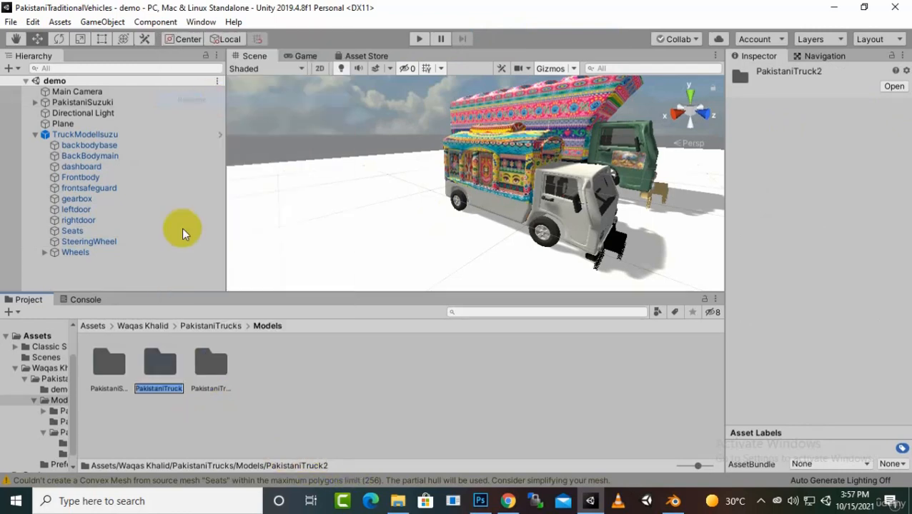
{"action": "left_click", "coordinate": [178, 388]}
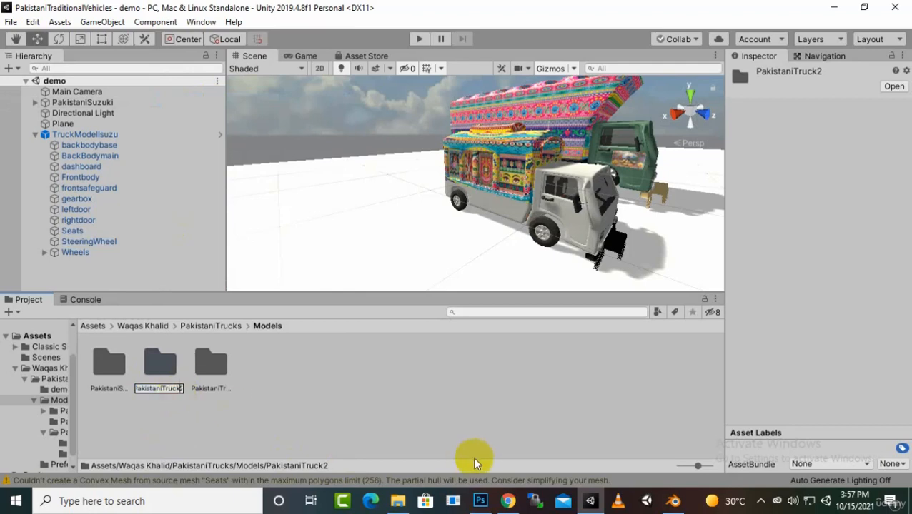
{"action": "key", "text": "Return"}
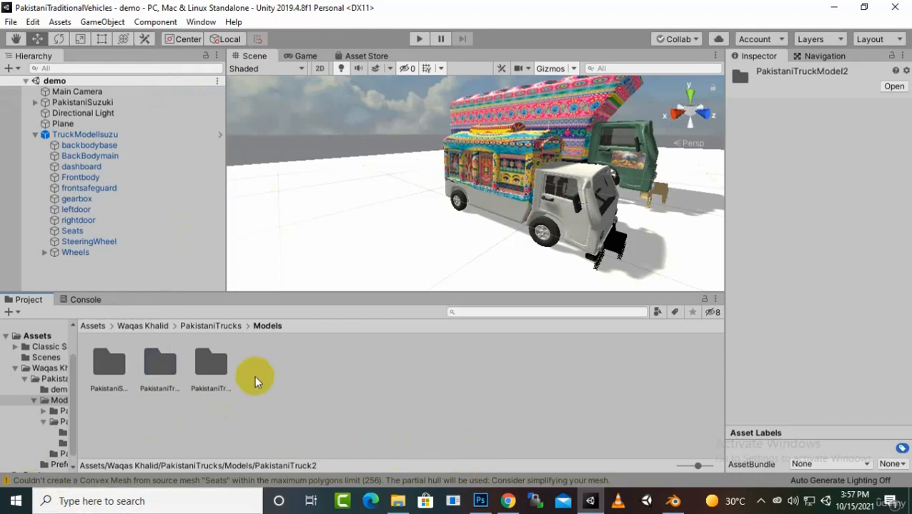
Rename the new truck folder as PakistaniTruckModel02 to match the numbering of PakistaniTruckModel01.
{"action": "left_click", "coordinate": [150, 386]}
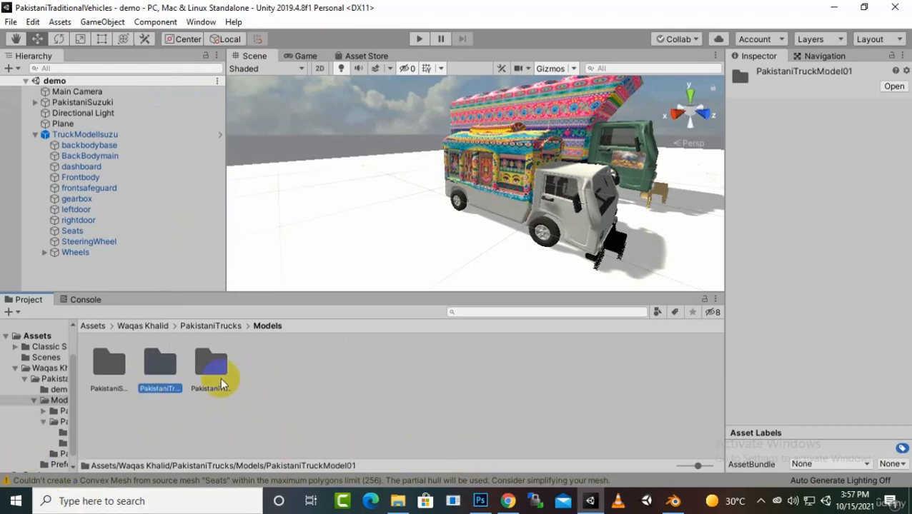
{"action": "left_click", "coordinate": [214, 375]}
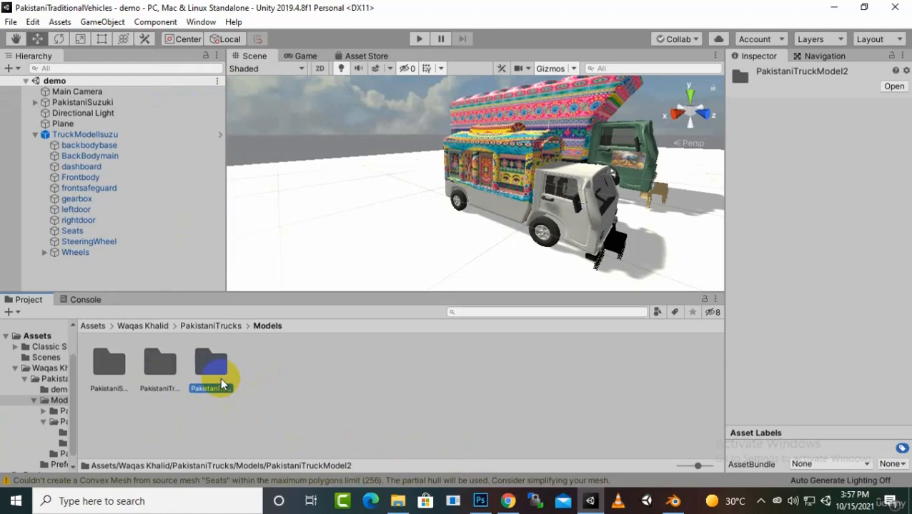
{"action": "right_click", "coordinate": [220, 377]}
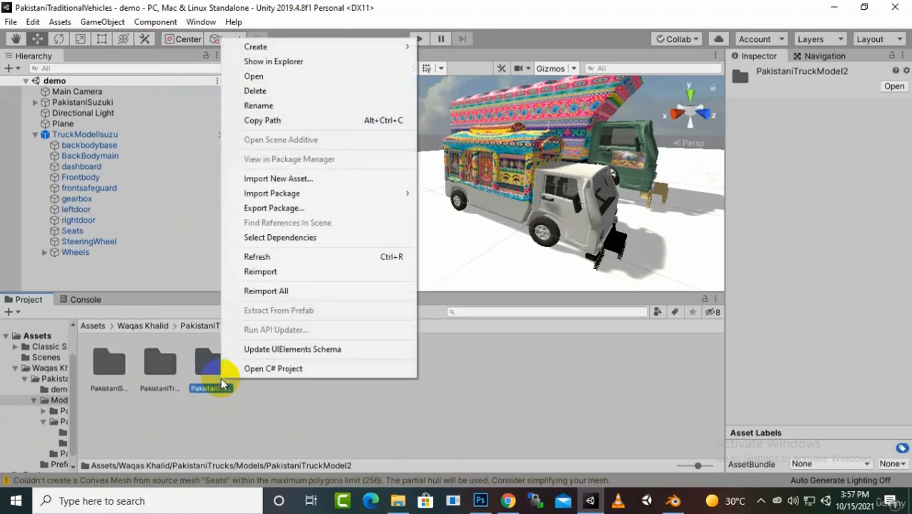
{"action": "left_click", "coordinate": [265, 105]}
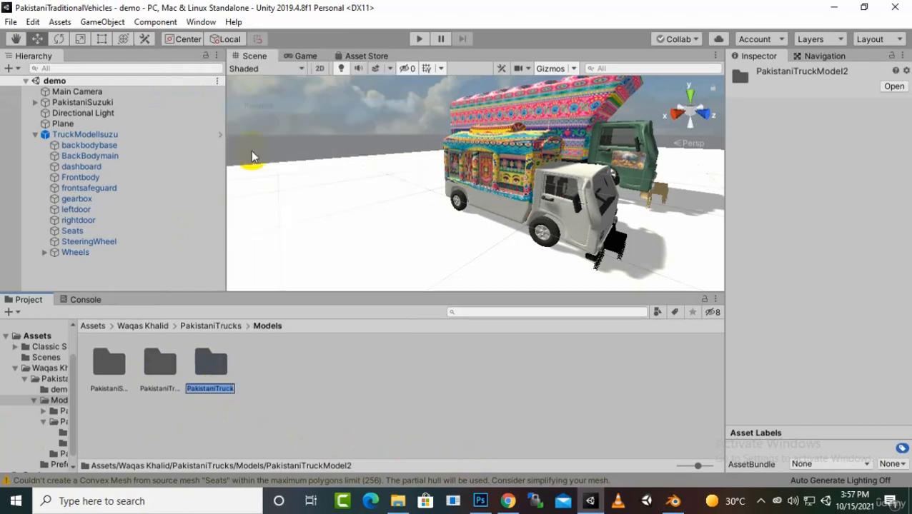
{"action": "left_click", "coordinate": [216, 390]}
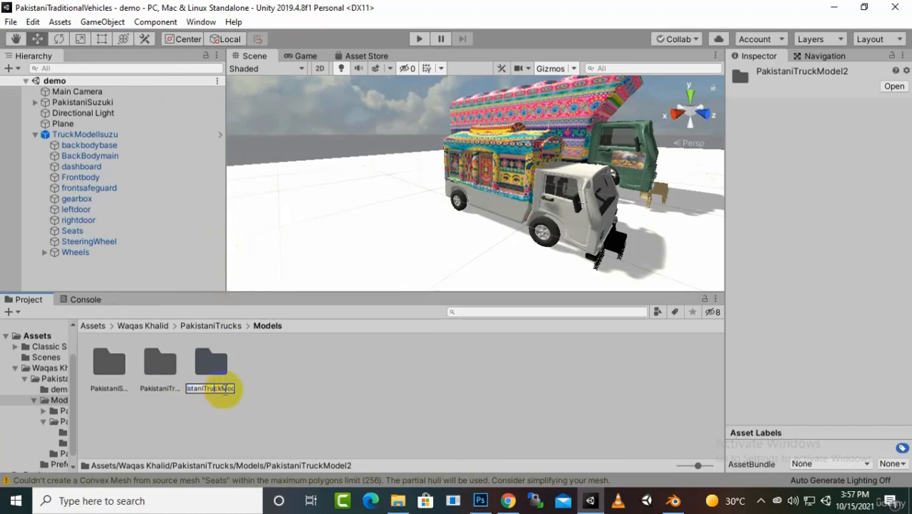
{"action": "double_click", "coordinate": [221, 390]}
{"action": "type", "text": "0"}
{"action": "left_click", "coordinate": [236, 404]}
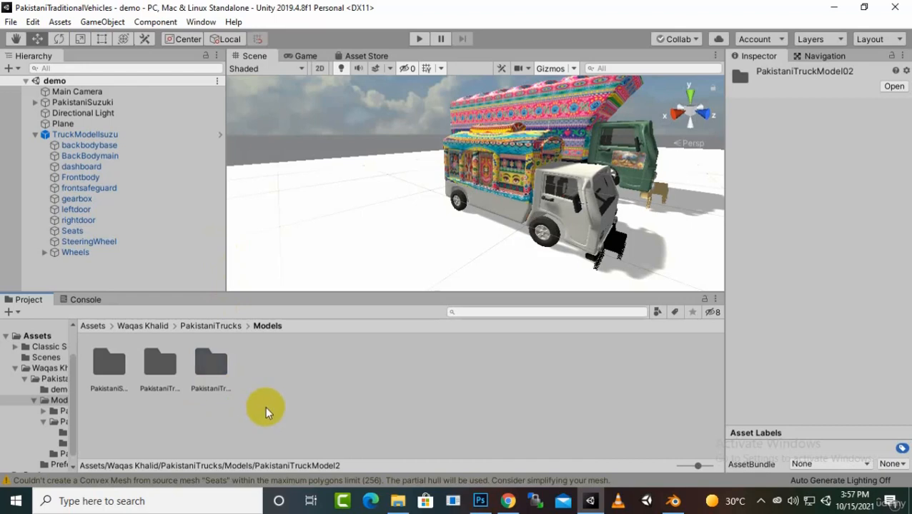
Open the PakistaniTruckModel02 folder and import PakistaniTruck02.fbx into it from TruckProject's Truck2 folder on the Desktop.
{"action": "left_click", "coordinate": [172, 386]}
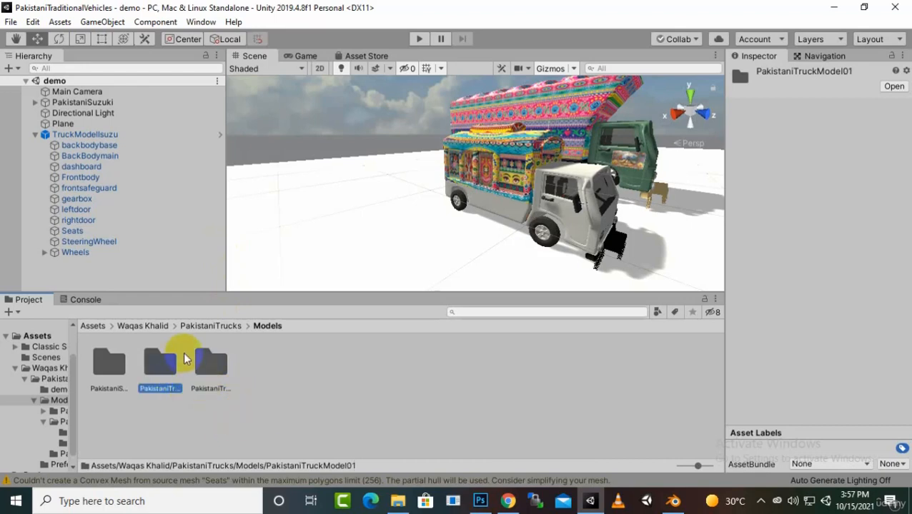
{"action": "left_click", "coordinate": [214, 361]}
{"action": "double_click", "coordinate": [224, 357]}
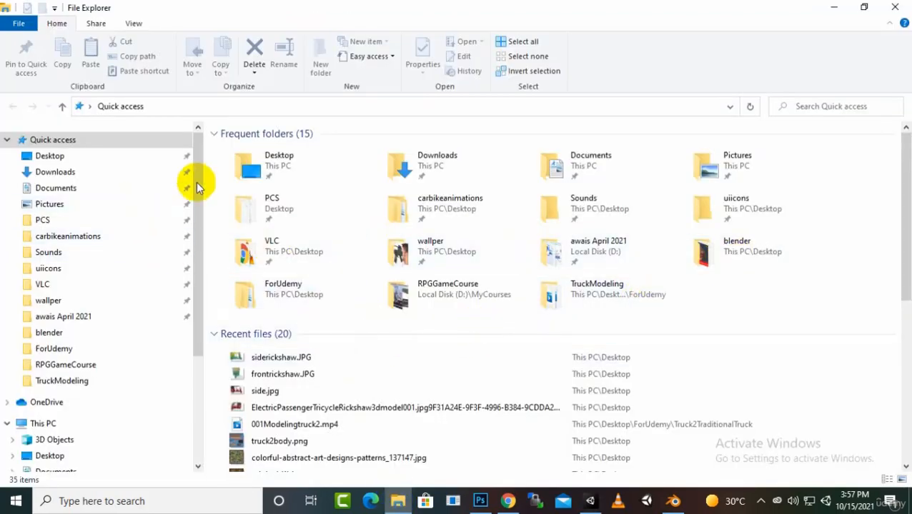
{"action": "double_click", "coordinate": [250, 170]}
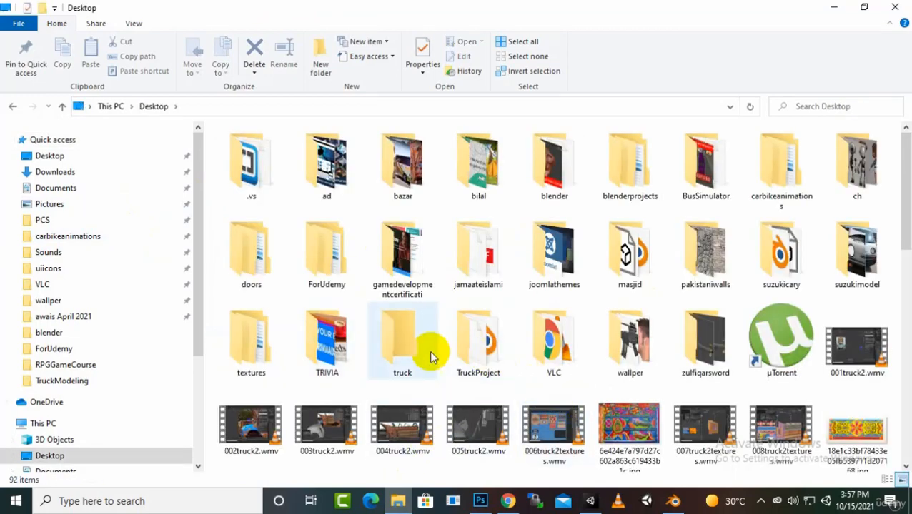
{"action": "double_click", "coordinate": [464, 350]}
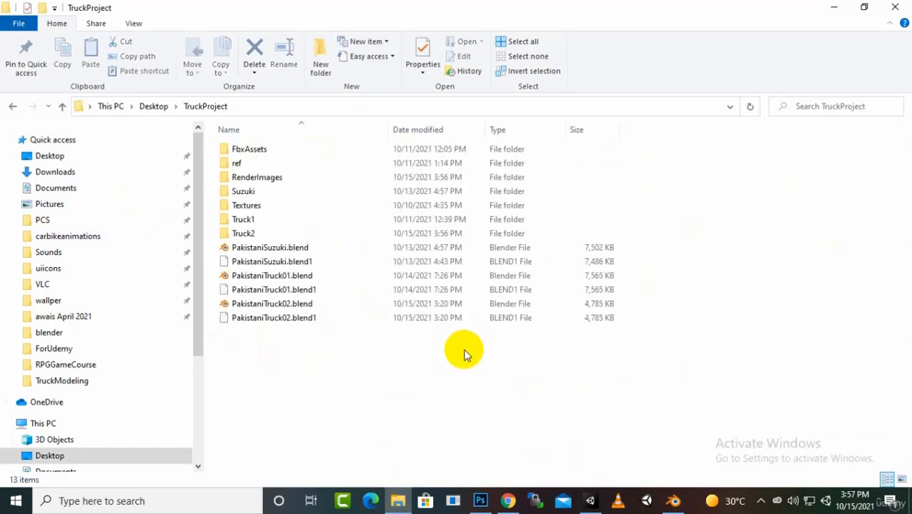
{"action": "double_click", "coordinate": [255, 234]}
{"action": "left_click_drag", "start_coordinate": [279, 215], "coordinate": [392, 414]}
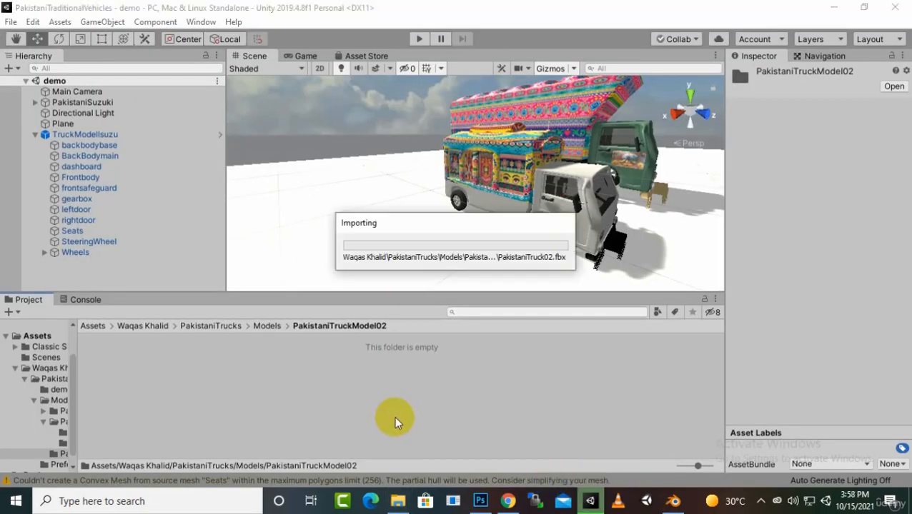
Extract the PakistaniTruck02 model's textures into a new folder named Textures inside PakistaniTruckModel02.
{"action": "left_click", "coordinate": [760, 501]}
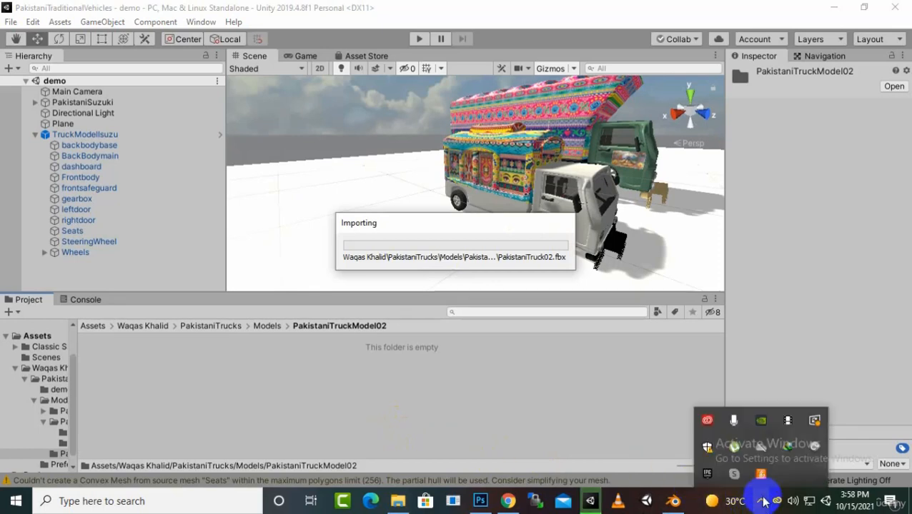
{"action": "left_click", "coordinate": [105, 379]}
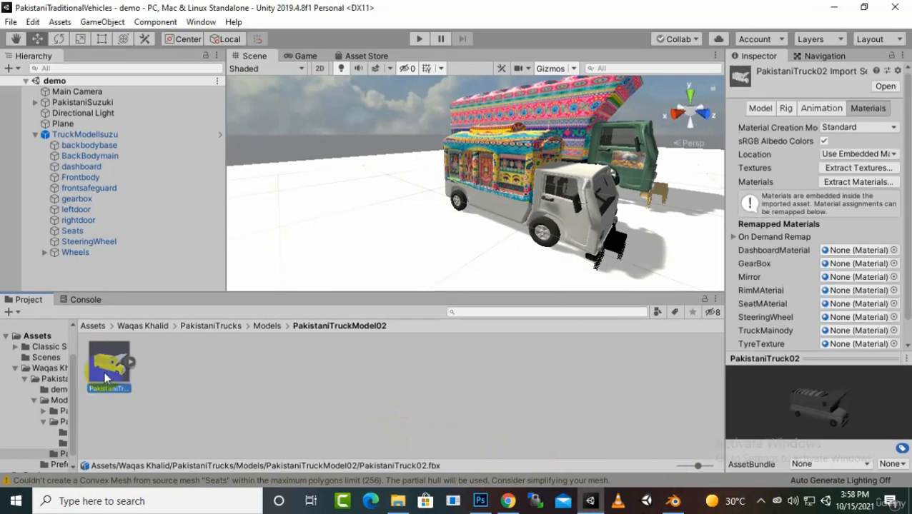
{"action": "left_click", "coordinate": [748, 200]}
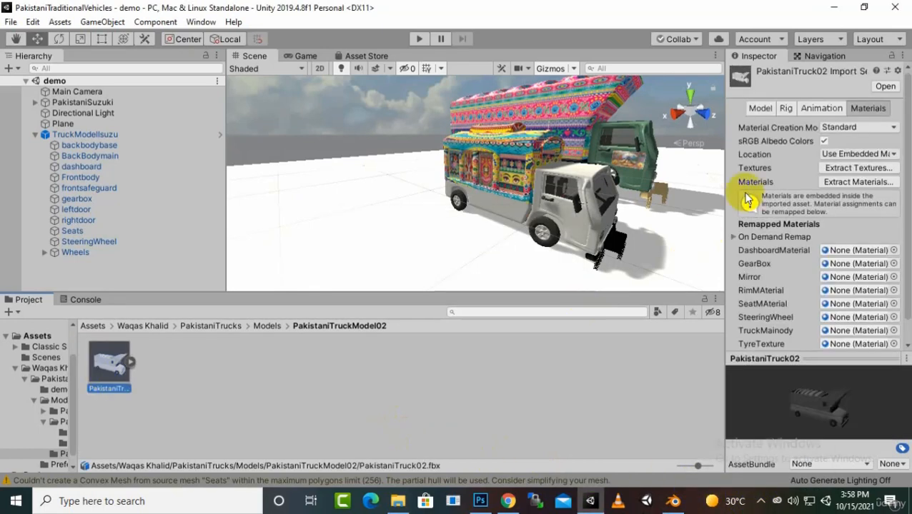
{"action": "left_click", "coordinate": [862, 169]}
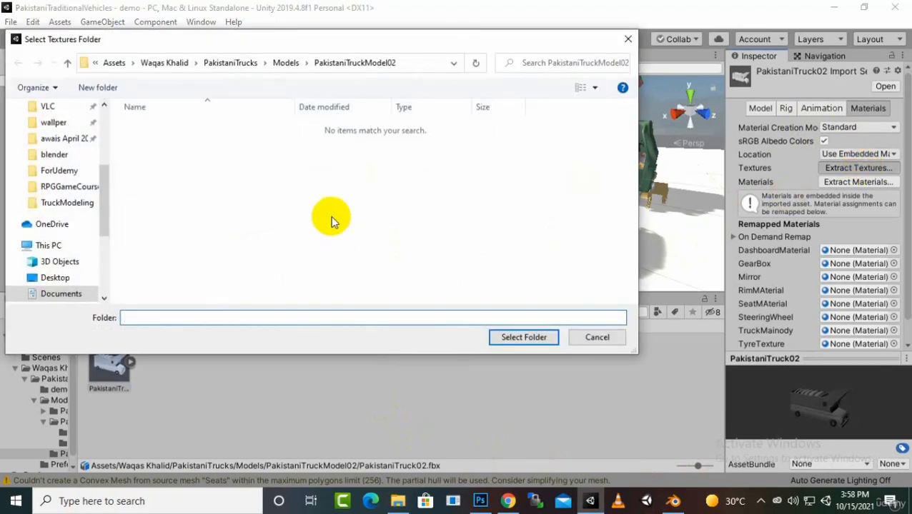
{"action": "right_click", "coordinate": [331, 218]}
{"action": "mouse_move", "coordinate": [482, 393]}
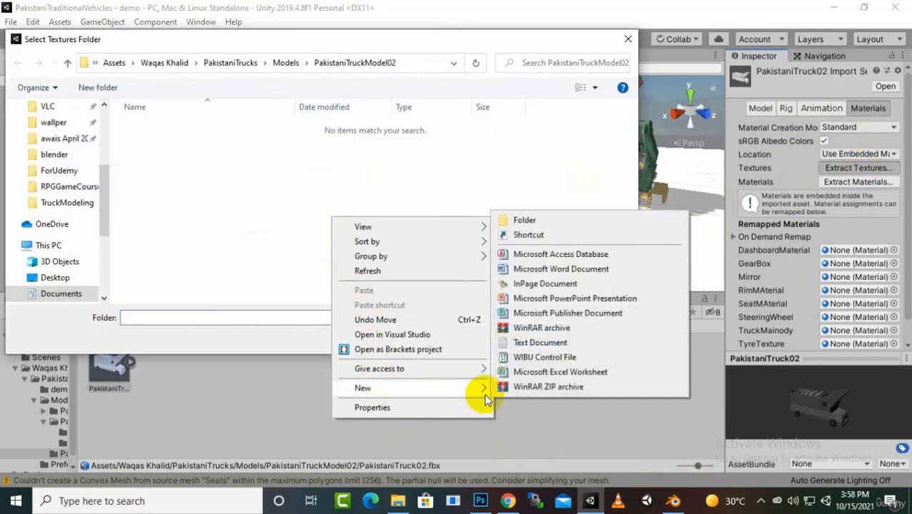
{"action": "left_click", "coordinate": [532, 220]}
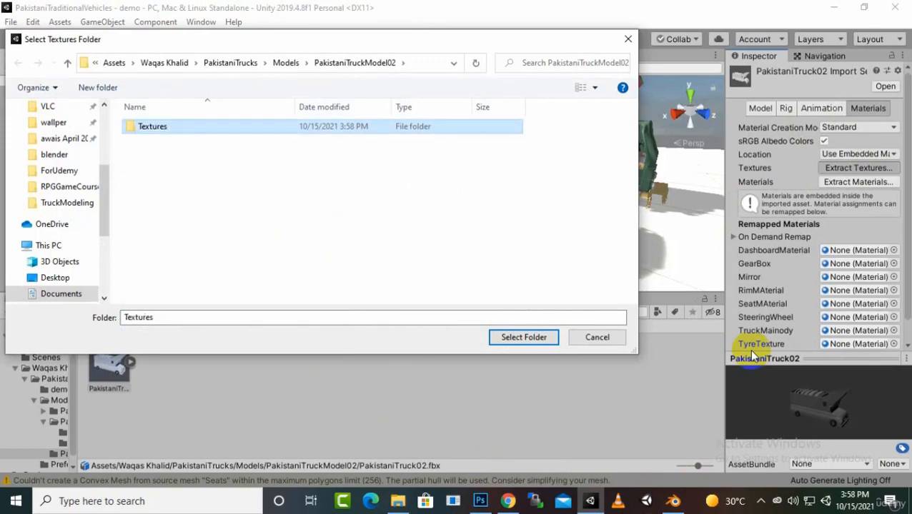
{"action": "key", "text": "Return"}
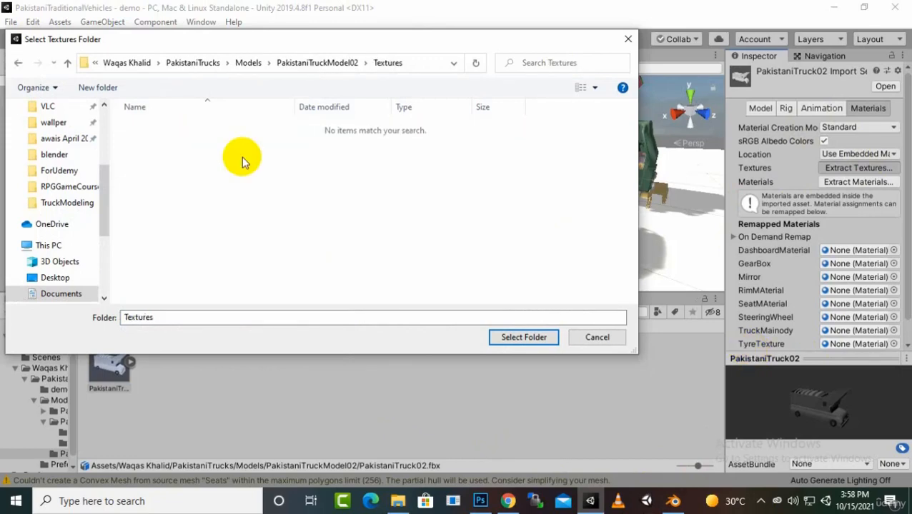
{"action": "left_click", "coordinate": [511, 342]}
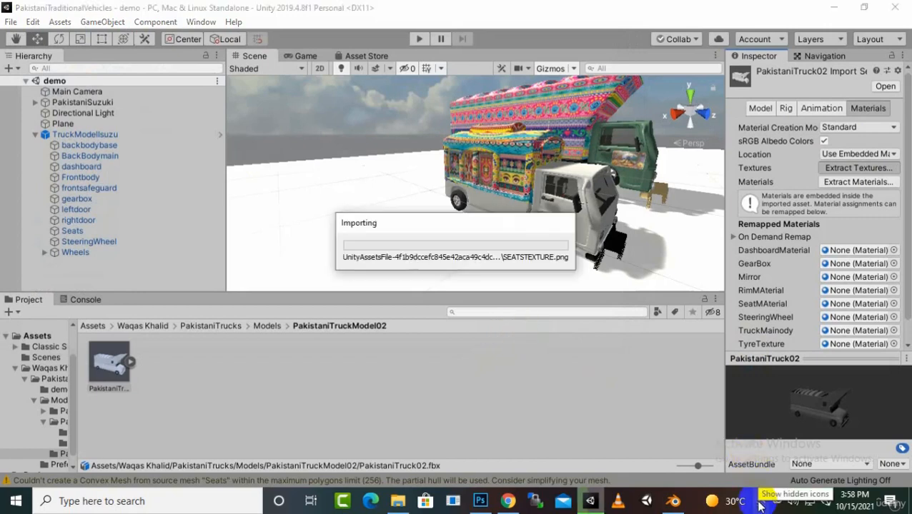
{"action": "left_click", "coordinate": [759, 501]}
Extract the PakistaniTruck02 model's materials into a new folder named Materials inside PakistaniTruckModel02.
{"action": "left_click", "coordinate": [101, 372]}
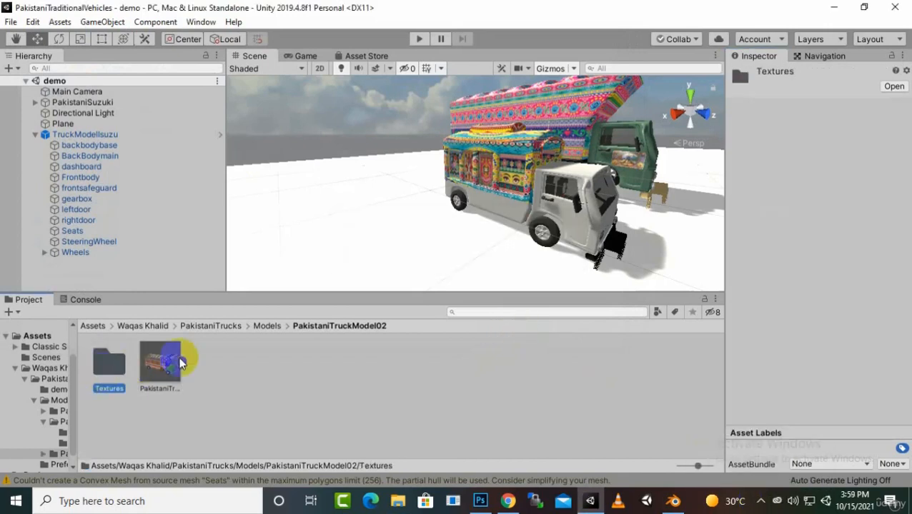
{"action": "left_click", "coordinate": [181, 362]}
{"action": "left_click", "coordinate": [181, 363]}
{"action": "left_click", "coordinate": [170, 364]}
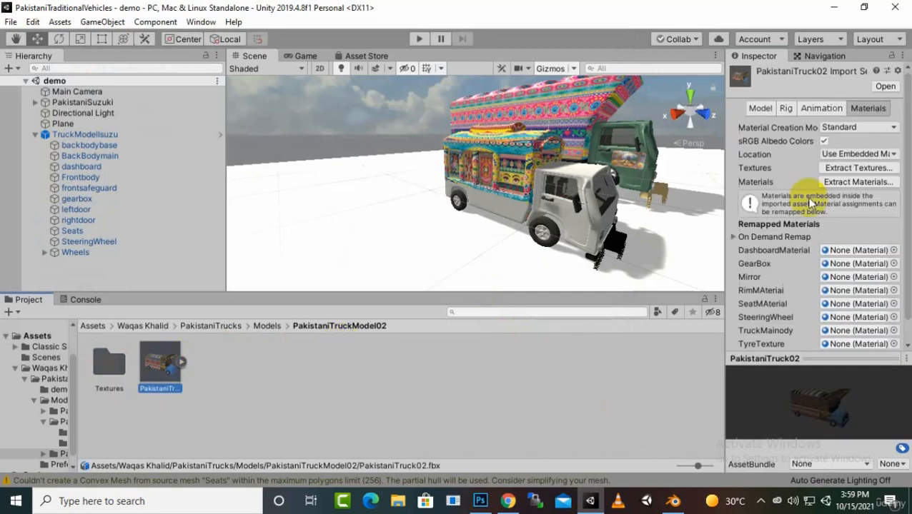
{"action": "left_click", "coordinate": [863, 183]}
{"action": "right_click", "coordinate": [366, 168]}
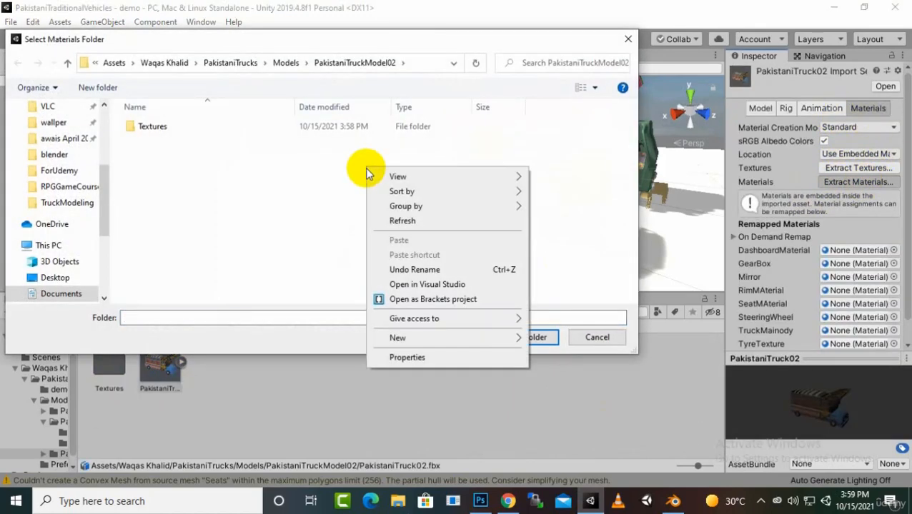
{"action": "mouse_move", "coordinate": [429, 334]}
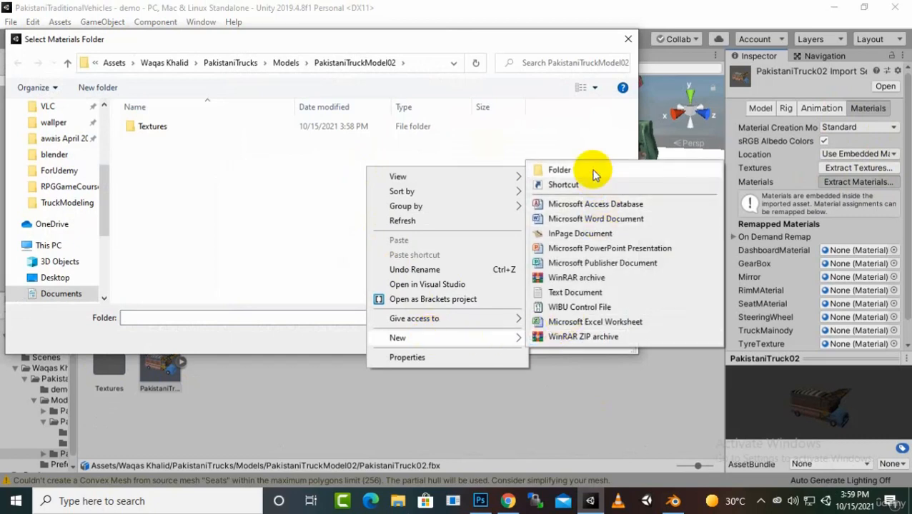
{"action": "left_click", "coordinate": [592, 173]}
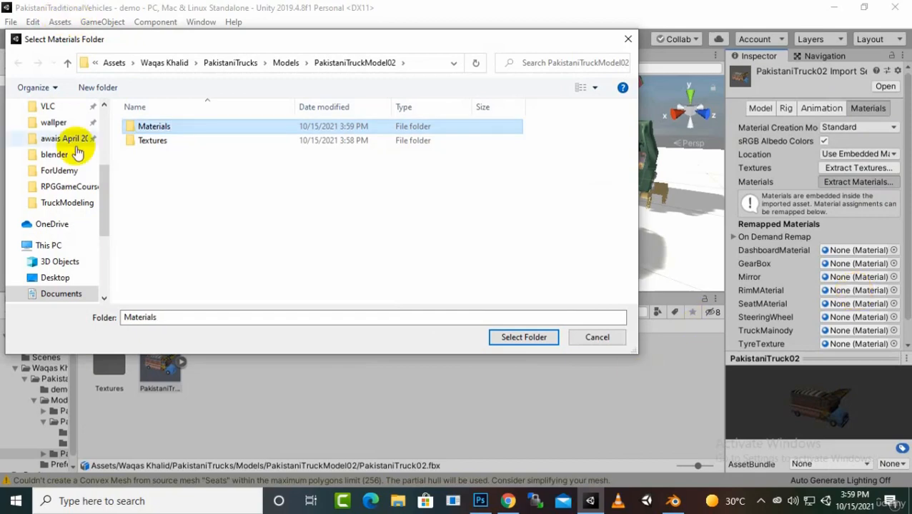
{"action": "double_click", "coordinate": [239, 128]}
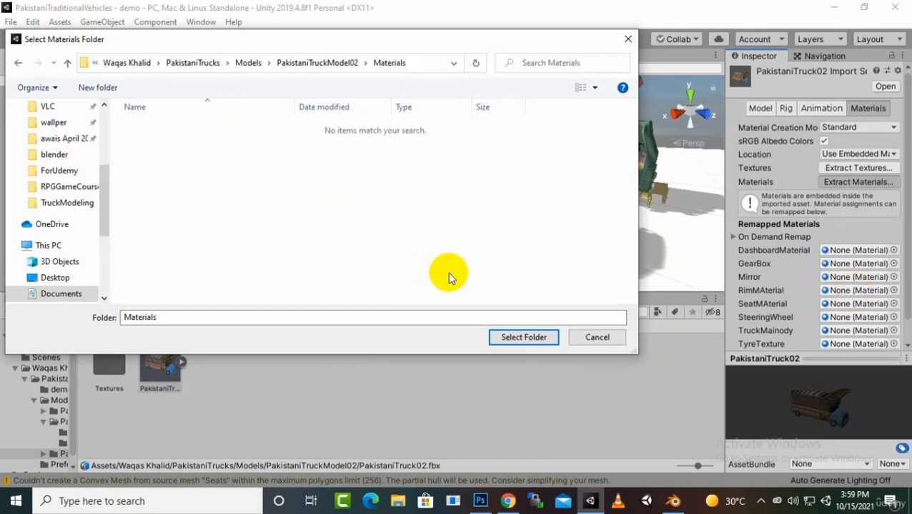
{"action": "left_click", "coordinate": [508, 337]}
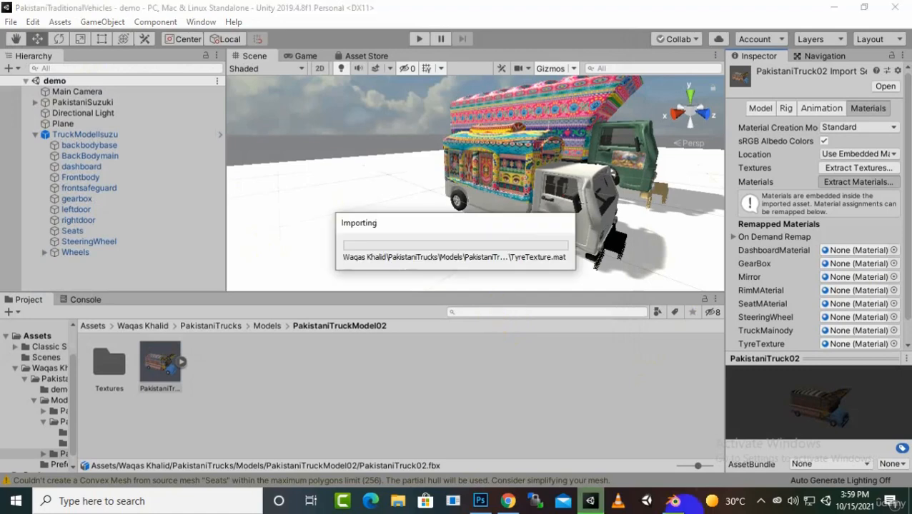
{"action": "left_click", "coordinate": [761, 501]}
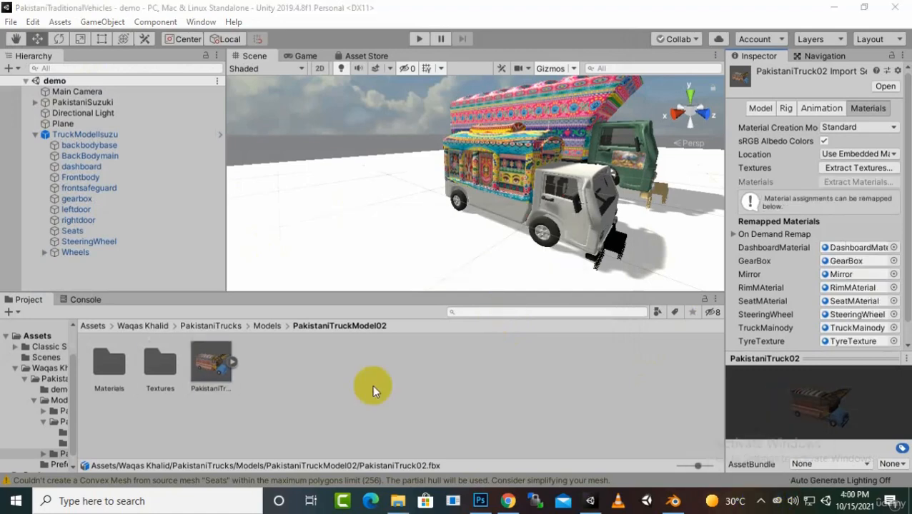
Place the PakistaniTruck02 model in the demo scene near the other vehicles, at about X 4.31 and Z 1.27.
{"action": "scroll", "coordinate": [388, 205], "scroll_direction": "down", "scroll_amount": 3}
{"action": "middle_click_drag", "start_coordinate": [409, 213], "coordinate": [392, 221]}
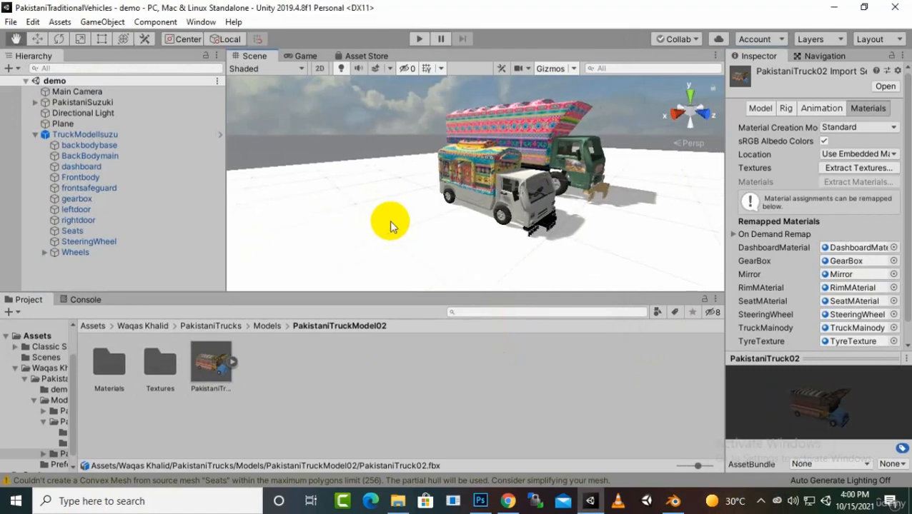
{"action": "left_click_drag", "start_coordinate": [211, 364], "coordinate": [480, 225]}
Move PakistaniTruck02 to the far side of the green truck and align it alongside, at about X -2.17 and Z 0.18.
{"action": "scroll", "coordinate": [486, 225], "scroll_direction": "down", "scroll_amount": 2}
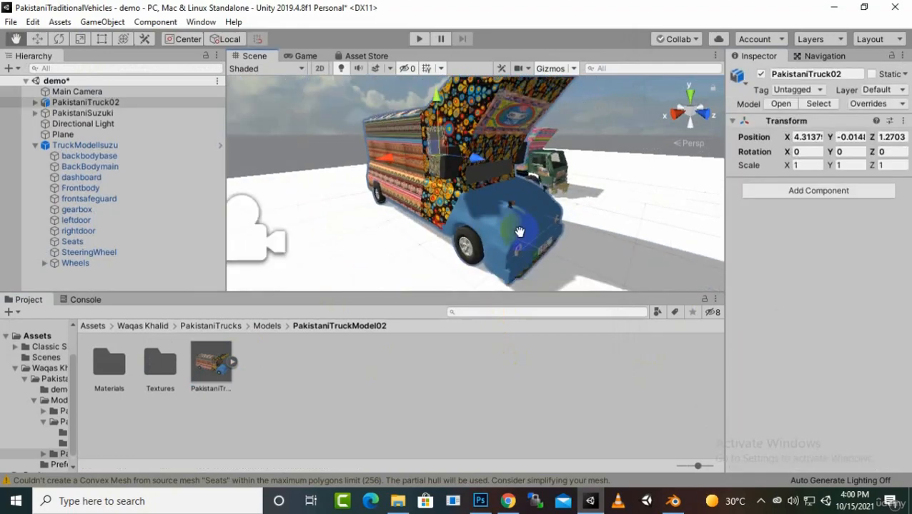
{"action": "middle_click_drag", "start_coordinate": [519, 232], "coordinate": [260, 218]}
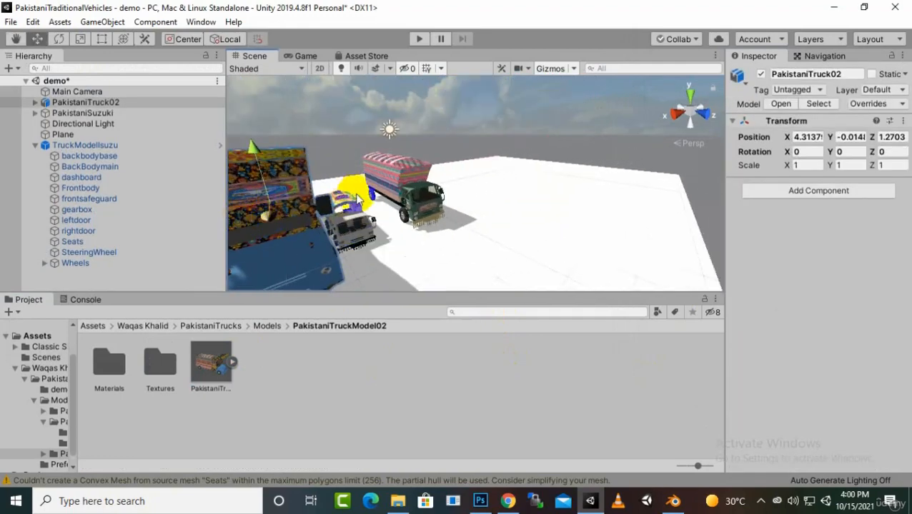
{"action": "scroll", "coordinate": [284, 215], "scroll_direction": "down", "scroll_amount": 1}
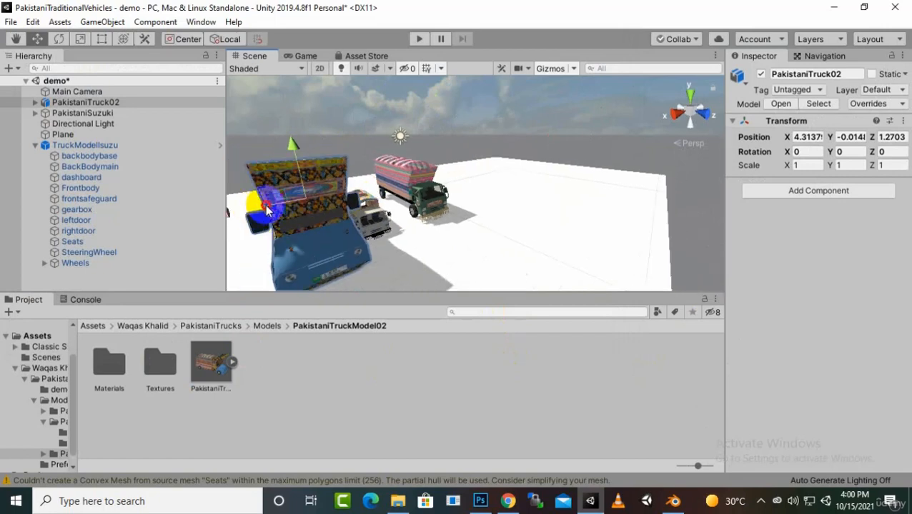
{"action": "left_click_drag", "start_coordinate": [267, 208], "coordinate": [473, 183]}
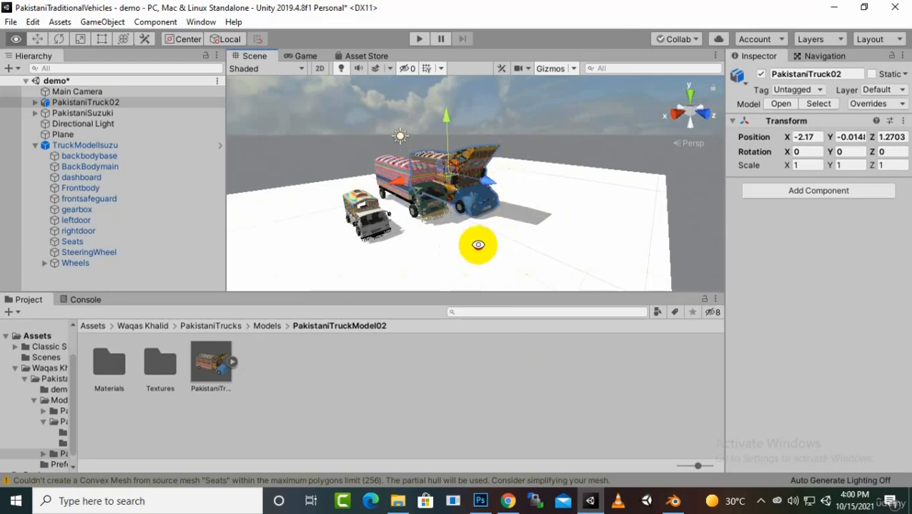
{"action": "left_click_drag", "start_coordinate": [478, 245], "coordinate": [606, 183], "text": "alt"}
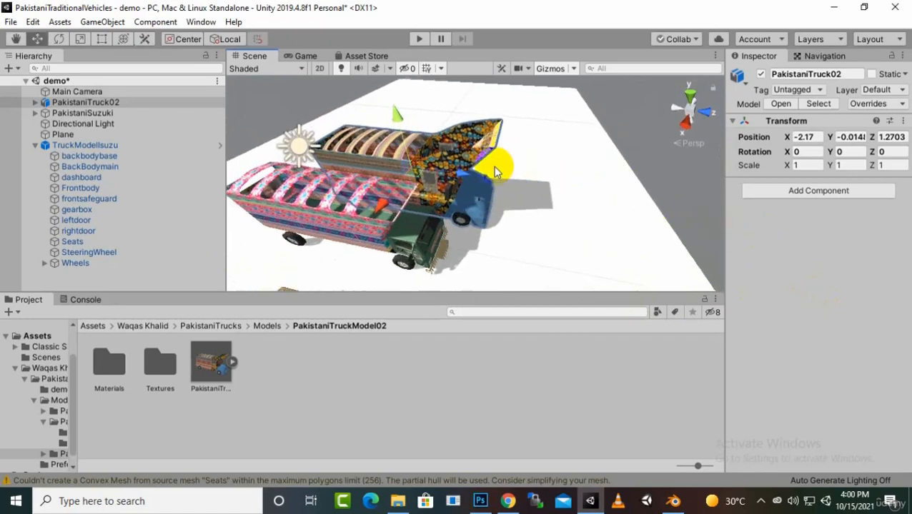
{"action": "mouse_move", "coordinate": [448, 180]}
{"action": "left_mouse_down"}
{"action": "mouse_move", "coordinate": [425, 172]}
{"action": "mouse_move", "coordinate": [437, 171]}
{"action": "left_mouse_up"}
Move PakistaniTruck02 sideways away from the green truck to about X -4.06, leaving a gap between them.
{"action": "left_click_drag", "start_coordinate": [635, 252], "coordinate": [845, 226], "text": "alt"}
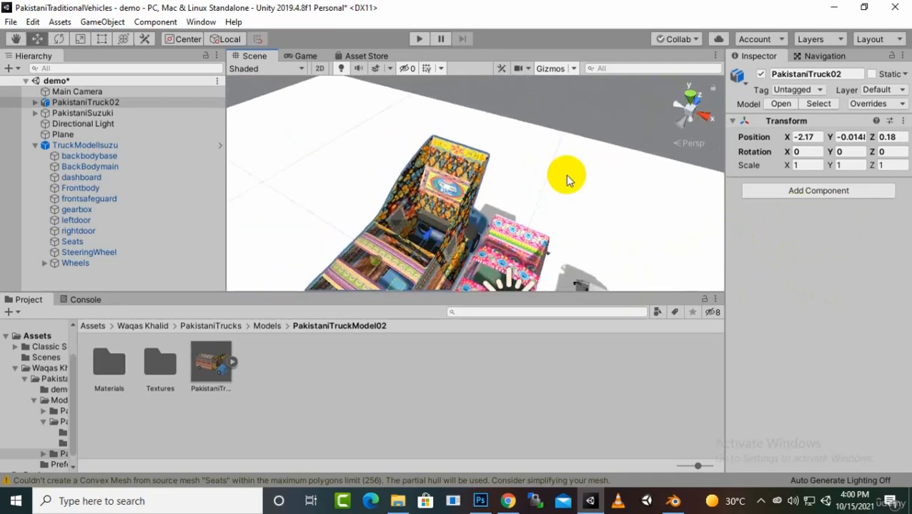
{"action": "scroll", "coordinate": [568, 181], "scroll_direction": "down", "scroll_amount": 3}
{"action": "key", "text": "q"}
{"action": "left_click_drag", "start_coordinate": [607, 188], "coordinate": [494, 219], "text": "alt"}
{"action": "scroll", "coordinate": [457, 218], "scroll_direction": "down", "scroll_amount": 3}
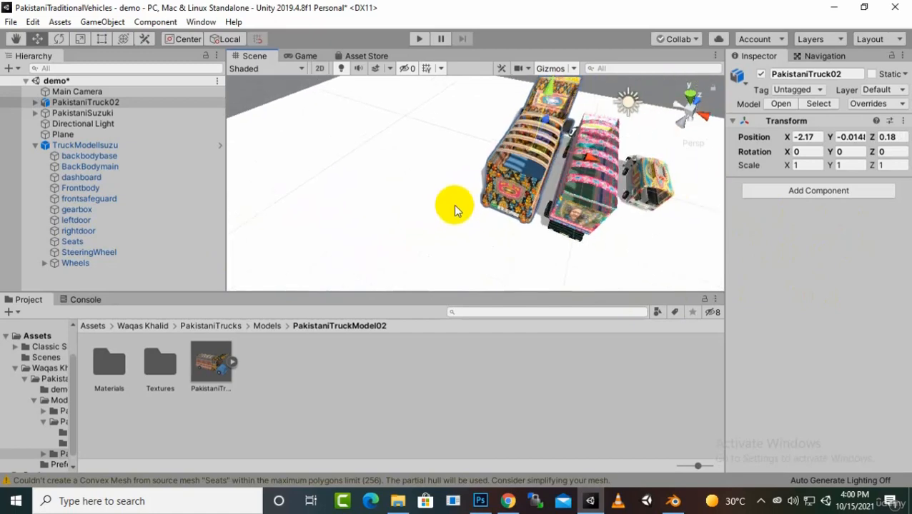
{"action": "left_click_drag", "start_coordinate": [693, 257], "coordinate": [716, 112], "text": "alt"}
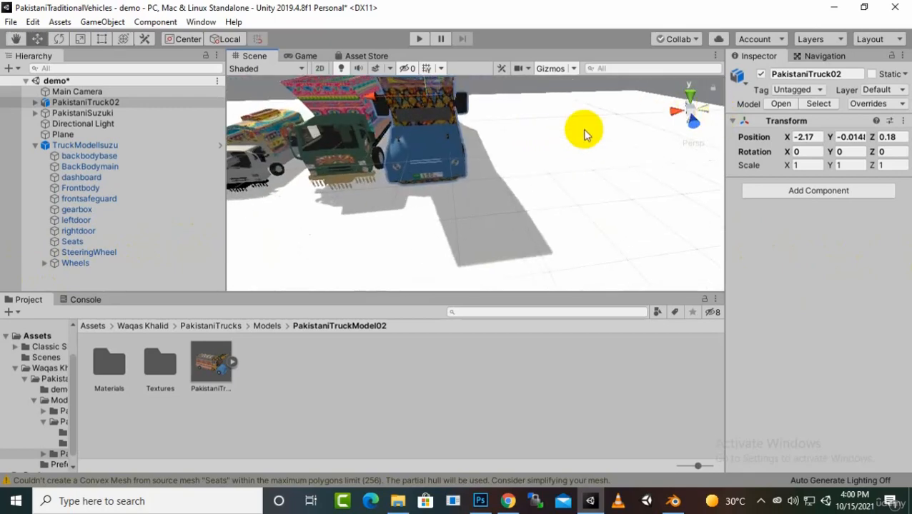
{"action": "middle_click_drag", "start_coordinate": [518, 157], "coordinate": [520, 265]}
{"action": "scroll", "coordinate": [507, 239], "scroll_direction": "up", "scroll_amount": 2}
{"action": "middle_click_drag", "start_coordinate": [517, 233], "coordinate": [517, 234]}
{"action": "left_click_drag", "start_coordinate": [517, 234], "coordinate": [461, 132], "text": "alt"}
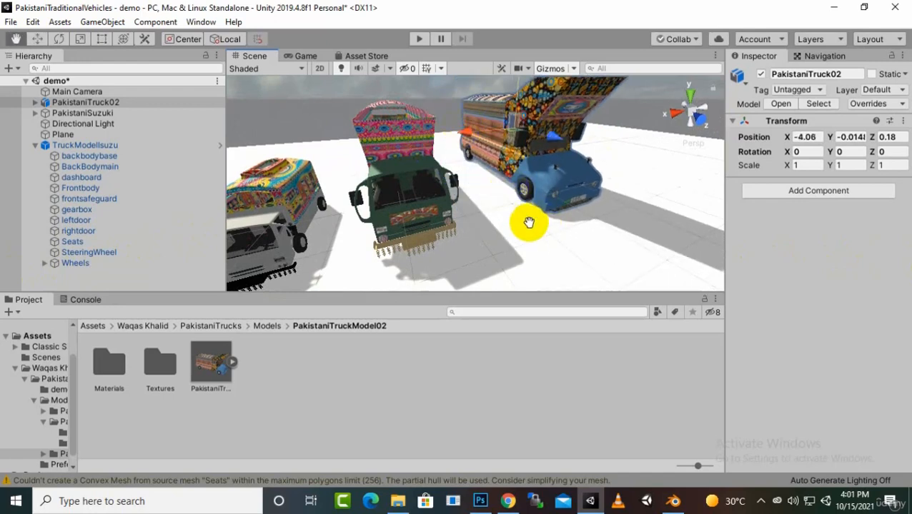
{"action": "mouse_move", "coordinate": [529, 223]}
{"action": "left_mouse_down"}
{"action": "mouse_move", "coordinate": [509, 220]}
{"action": "mouse_move", "coordinate": [520, 207]}
{"action": "left_mouse_up"}
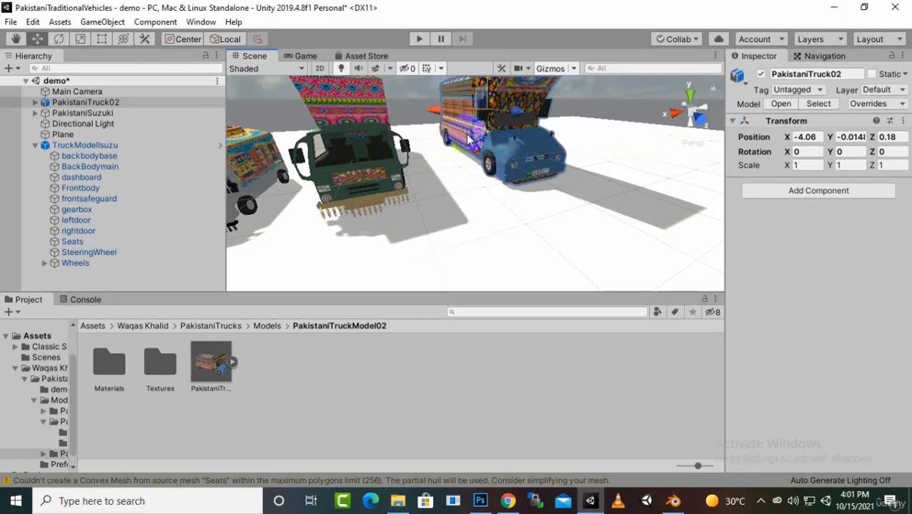
{"action": "scroll", "coordinate": [468, 140], "scroll_direction": "down", "scroll_amount": 1}
{"action": "middle_click_drag", "start_coordinate": [444, 216], "coordinate": [525, 236]}
{"action": "left_click_drag", "start_coordinate": [523, 237], "coordinate": [477, 217], "text": "alt"}
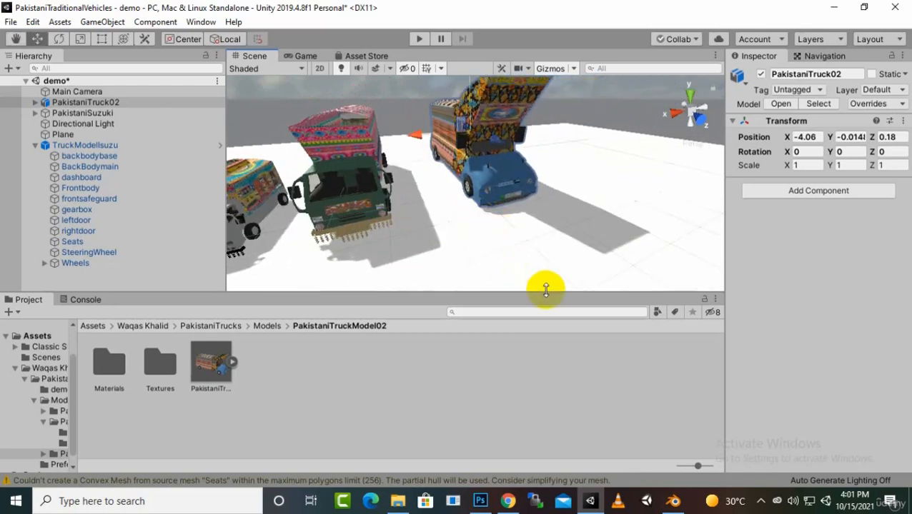